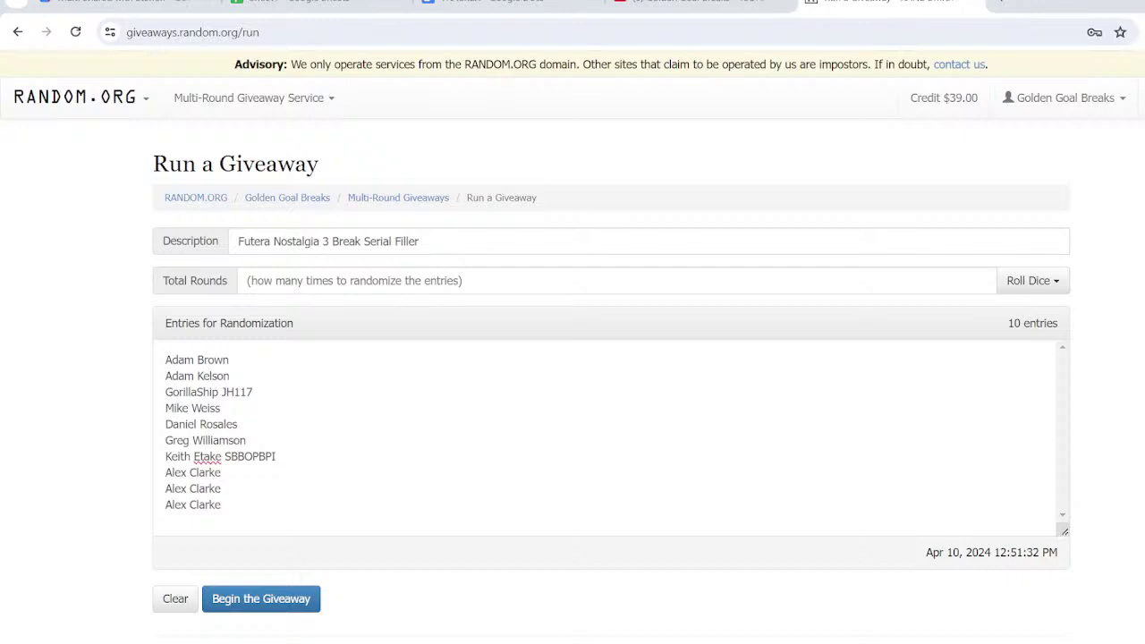
Review the entries of the Futera Nostalgia 3 Break Serial Filler giveaway and set its total rounds with a two-dice roll
key(alt+Tab)
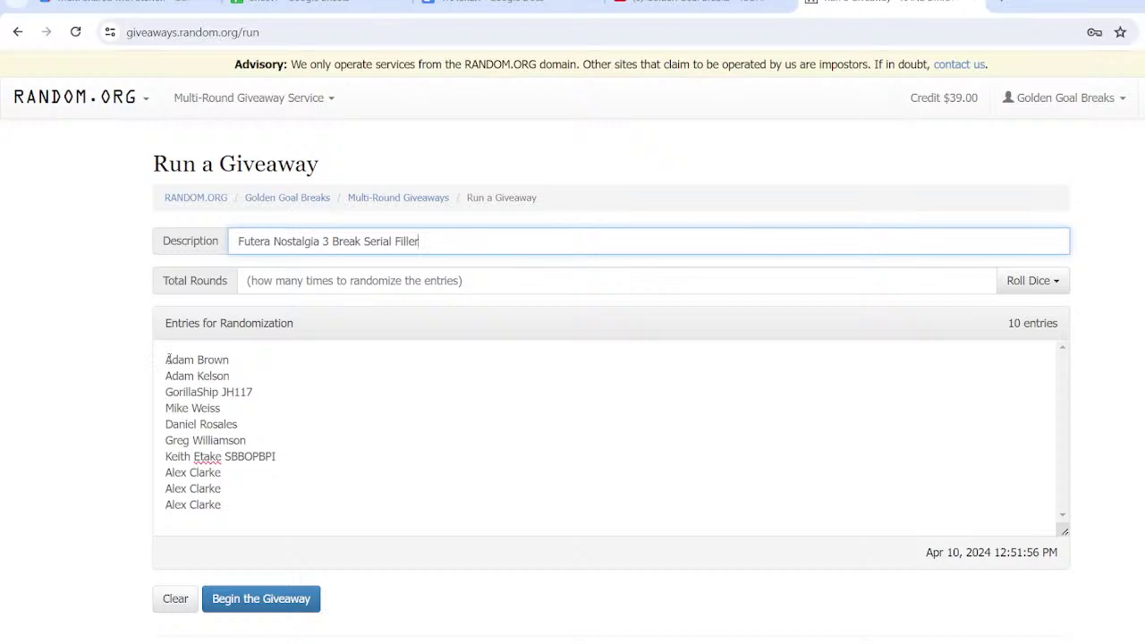
drag(223, 506, 166, 361)
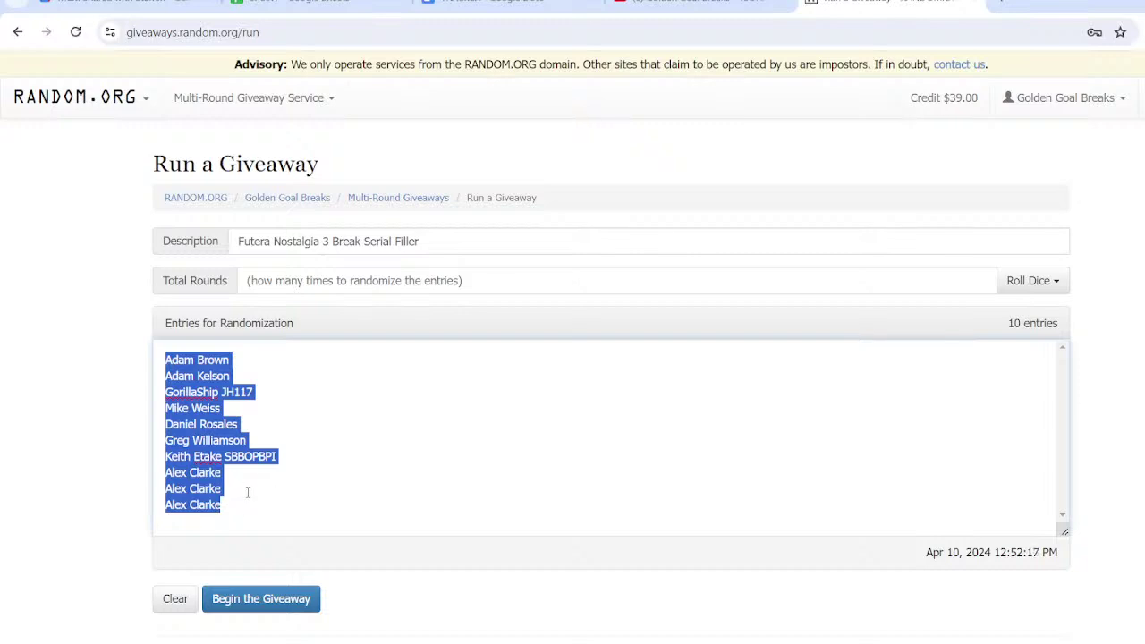
click(248, 492)
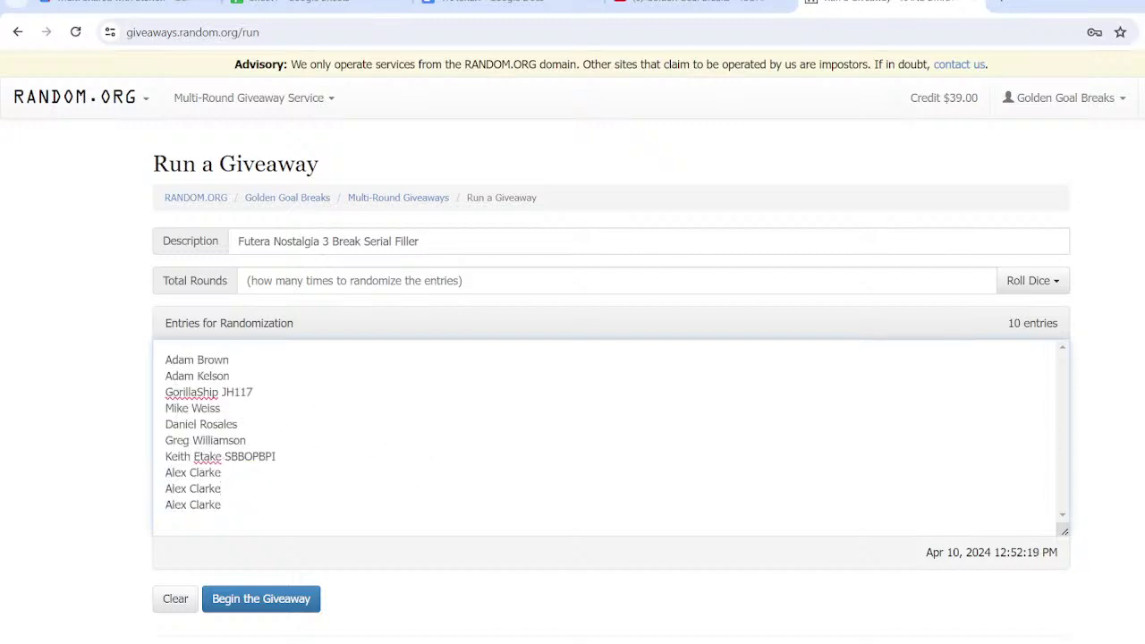
click(1058, 281)
click(1011, 311)
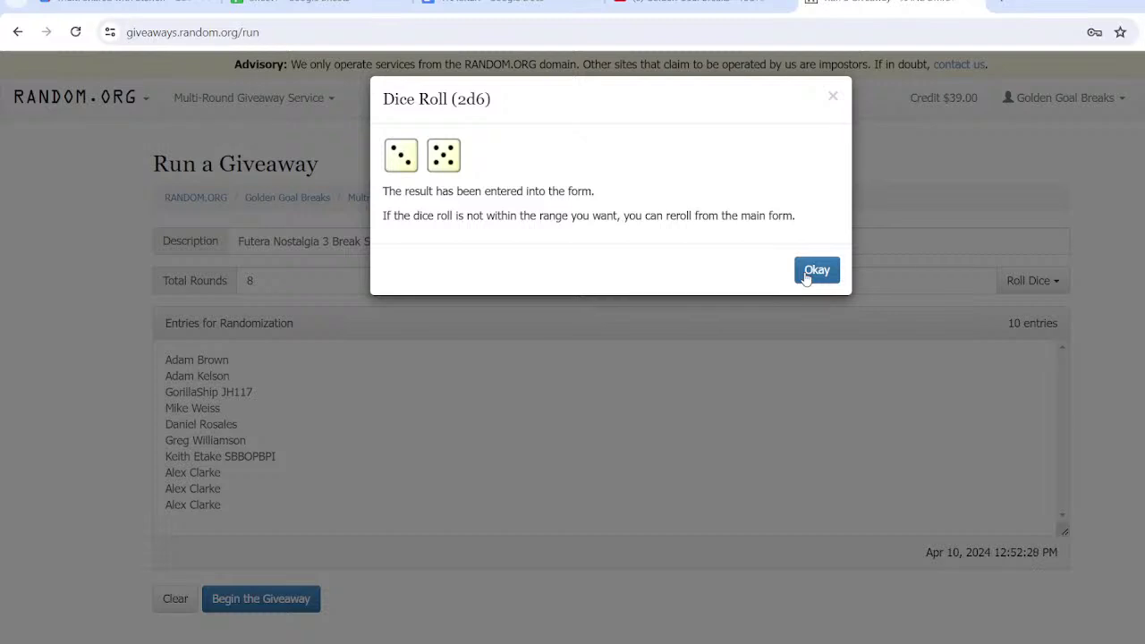
click(816, 270)
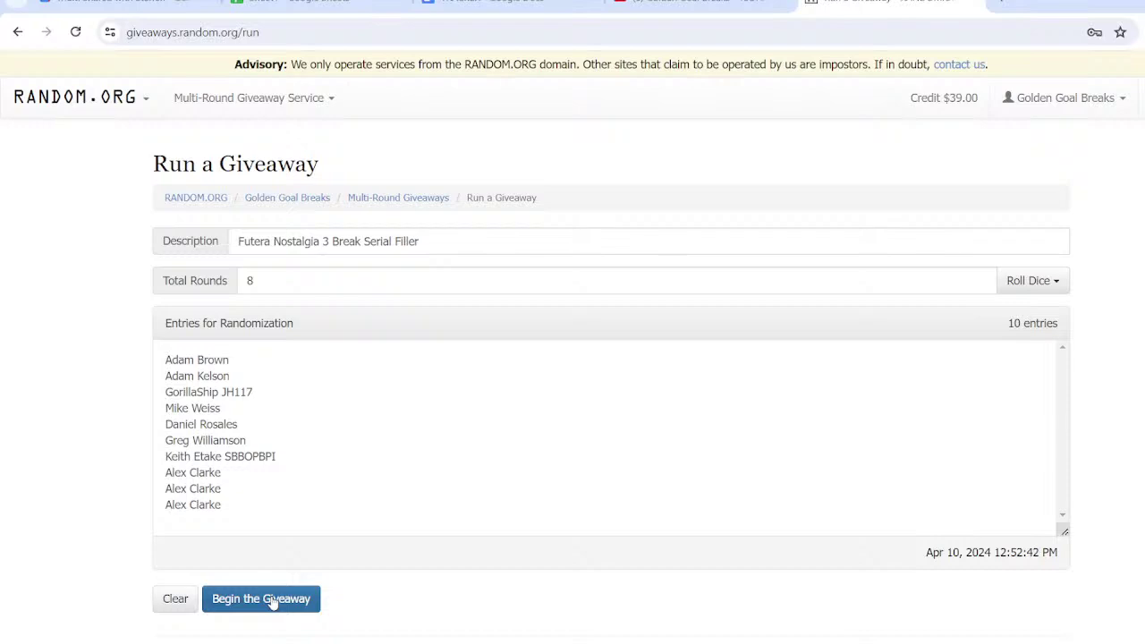
Begin the Futera giveaway and run all 8 randomization rounds through the final one
click(272, 603)
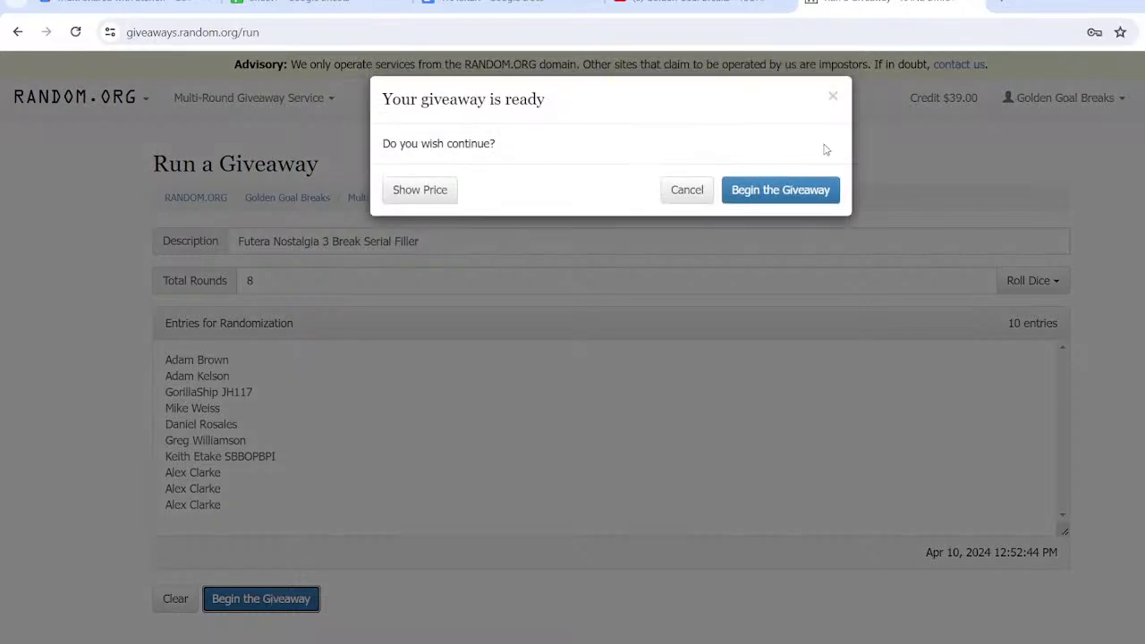
click(793, 183)
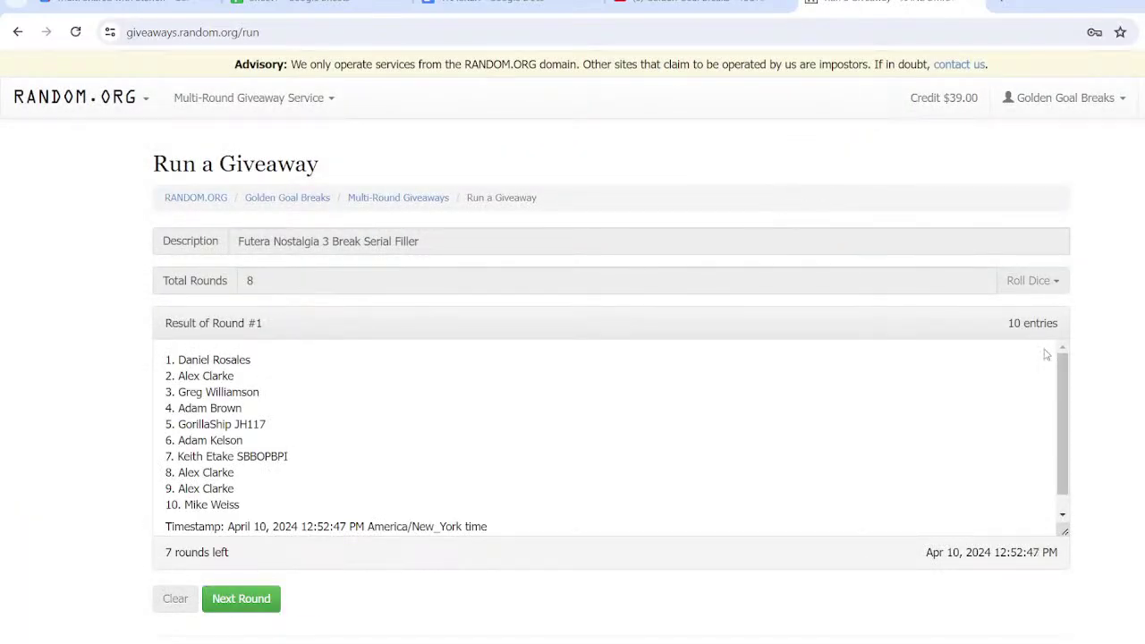
click(243, 604)
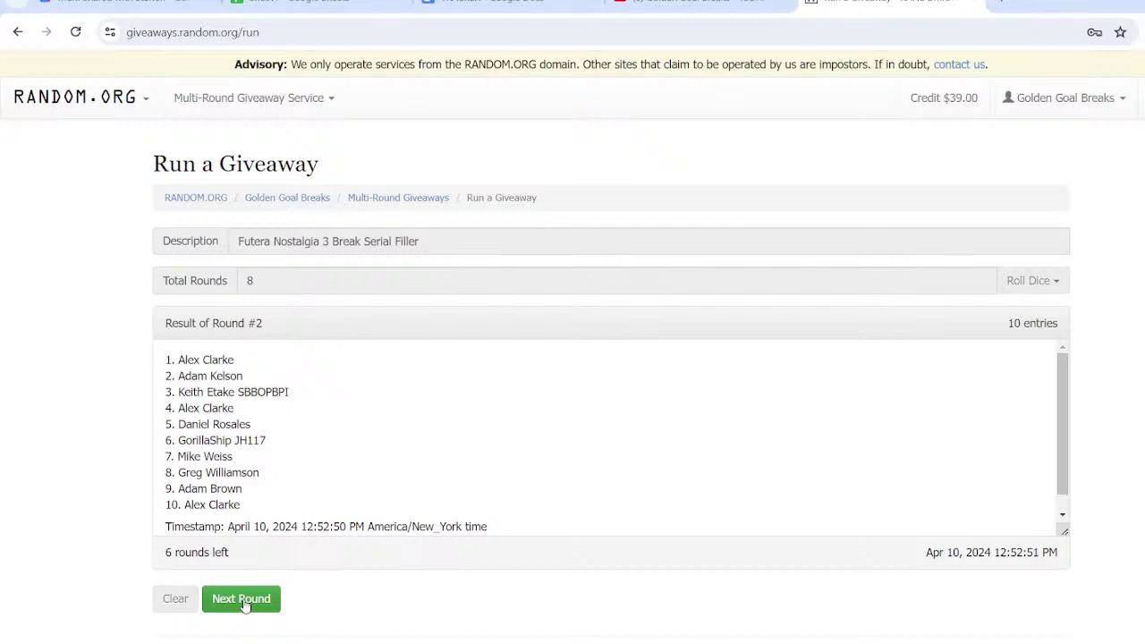
click(243, 604)
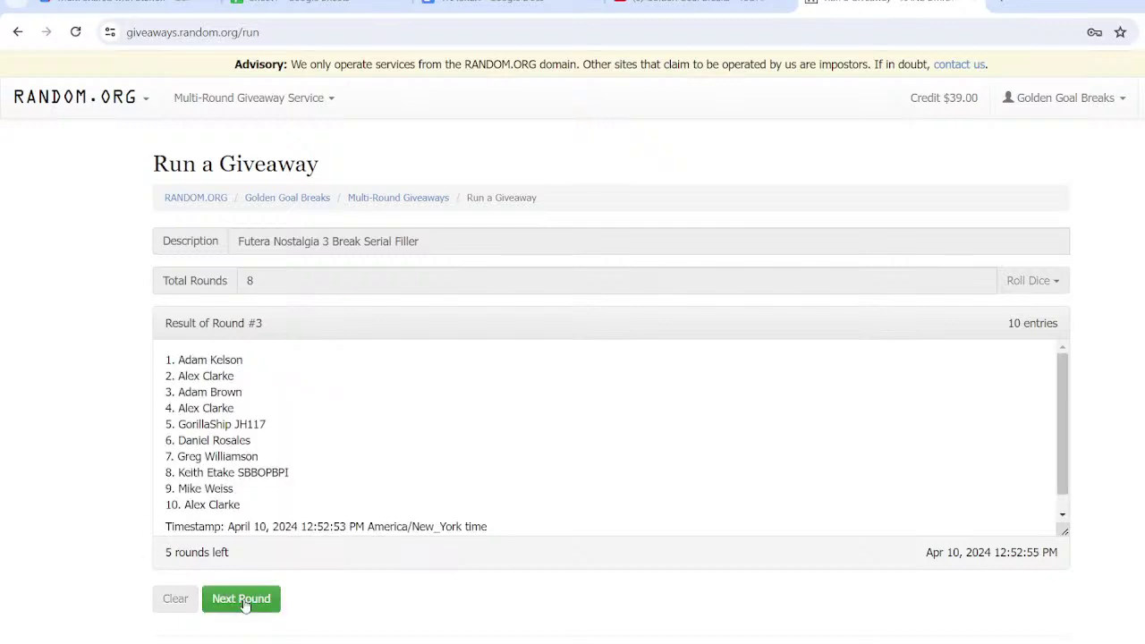
click(243, 605)
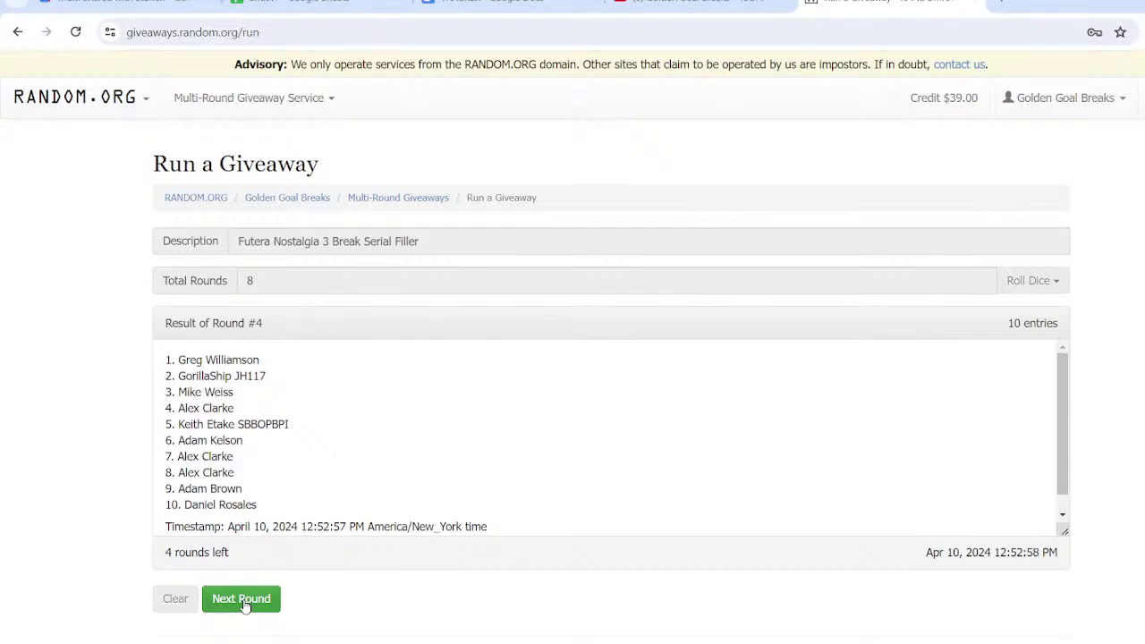
click(242, 604)
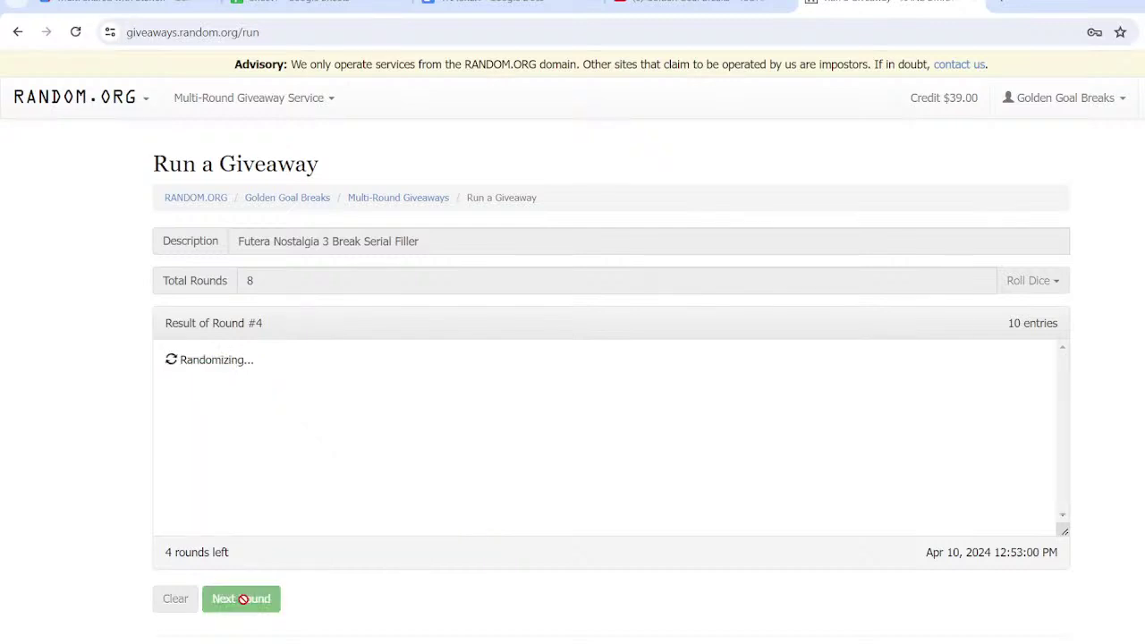
click(242, 604)
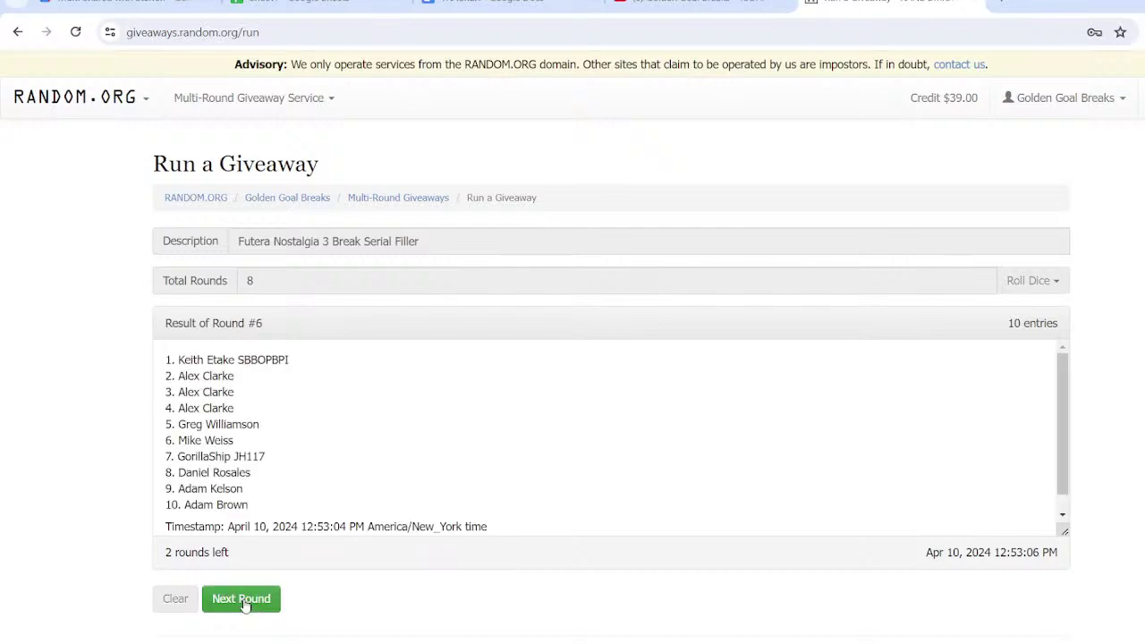
click(242, 604)
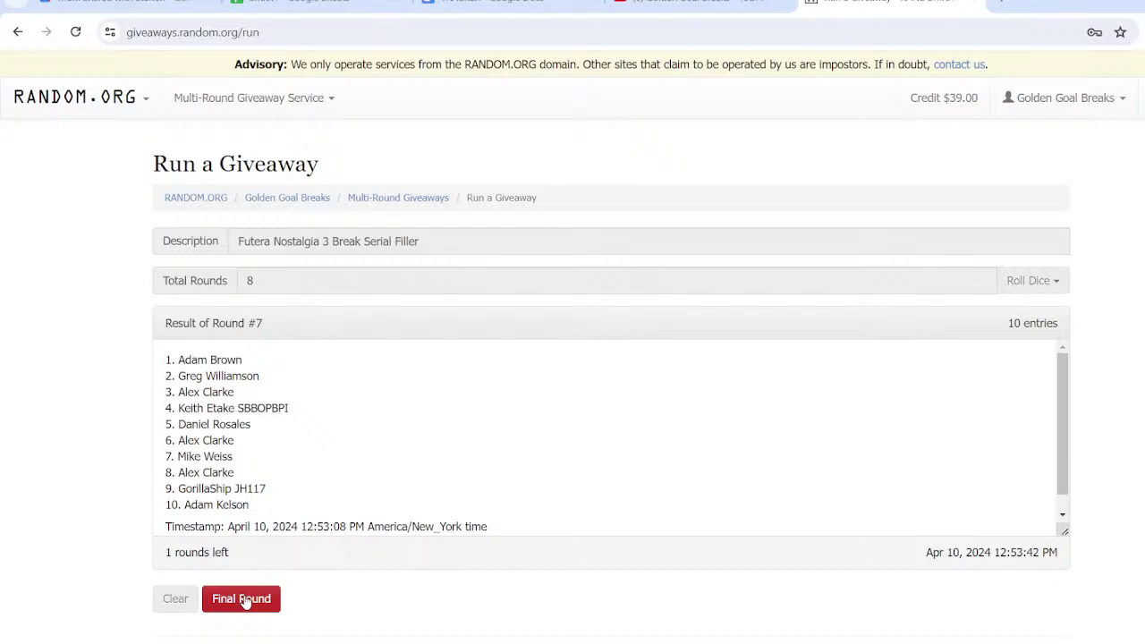
click(241, 599)
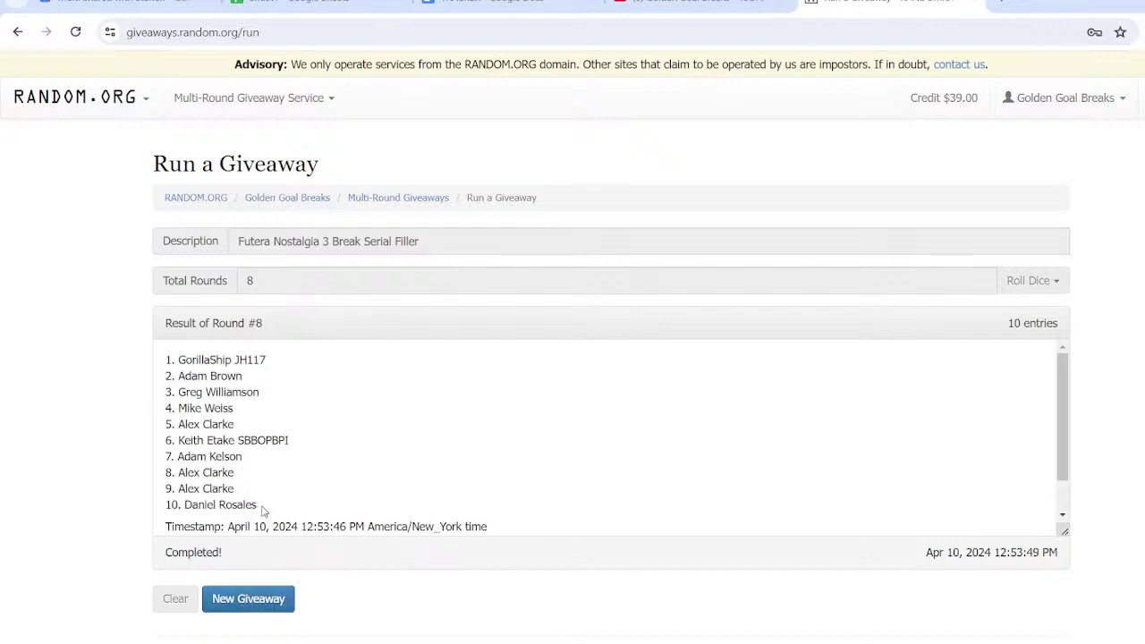
Replace the names in B1:B10 of Sheet20 in Google Sheets with the numbered results of giveaway round 8
drag(261, 506, 167, 365)
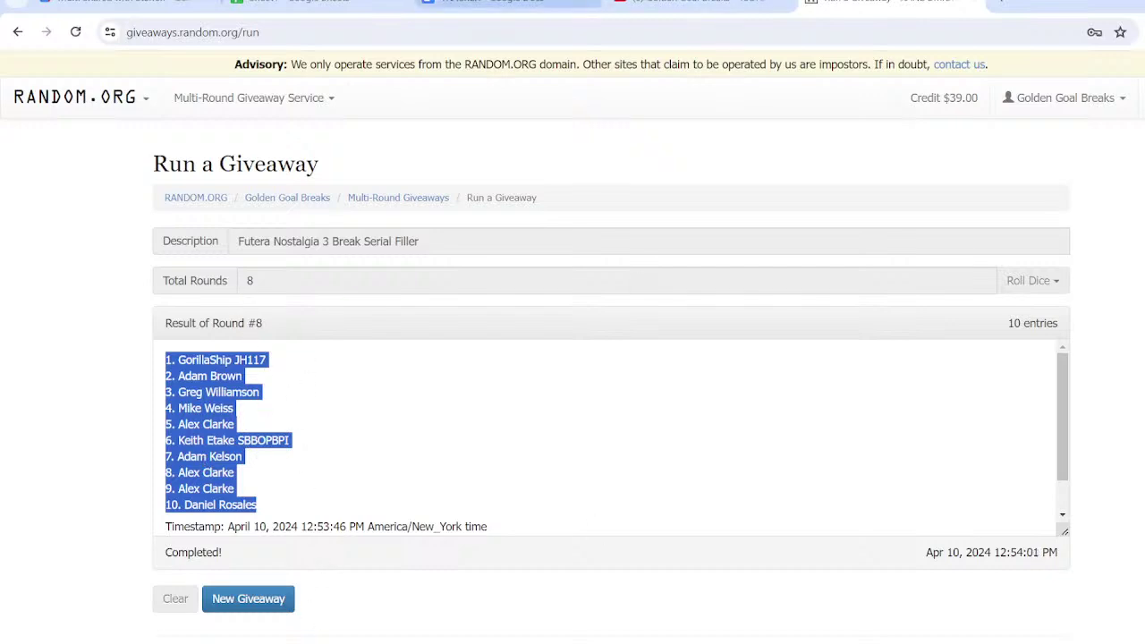
click(345, 4)
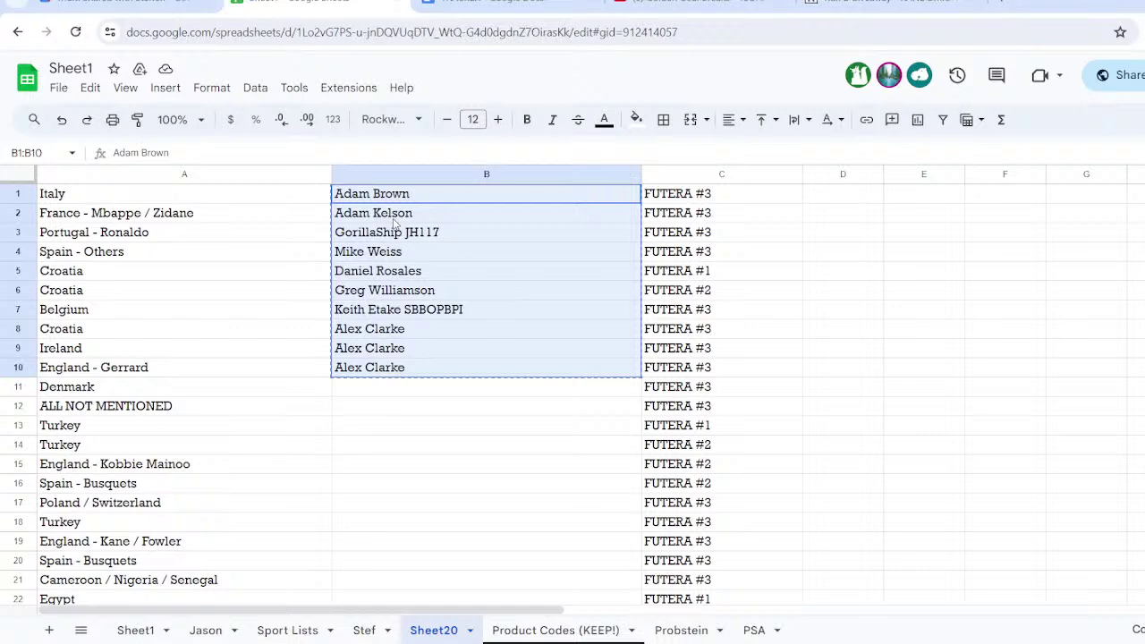
key(Delete)
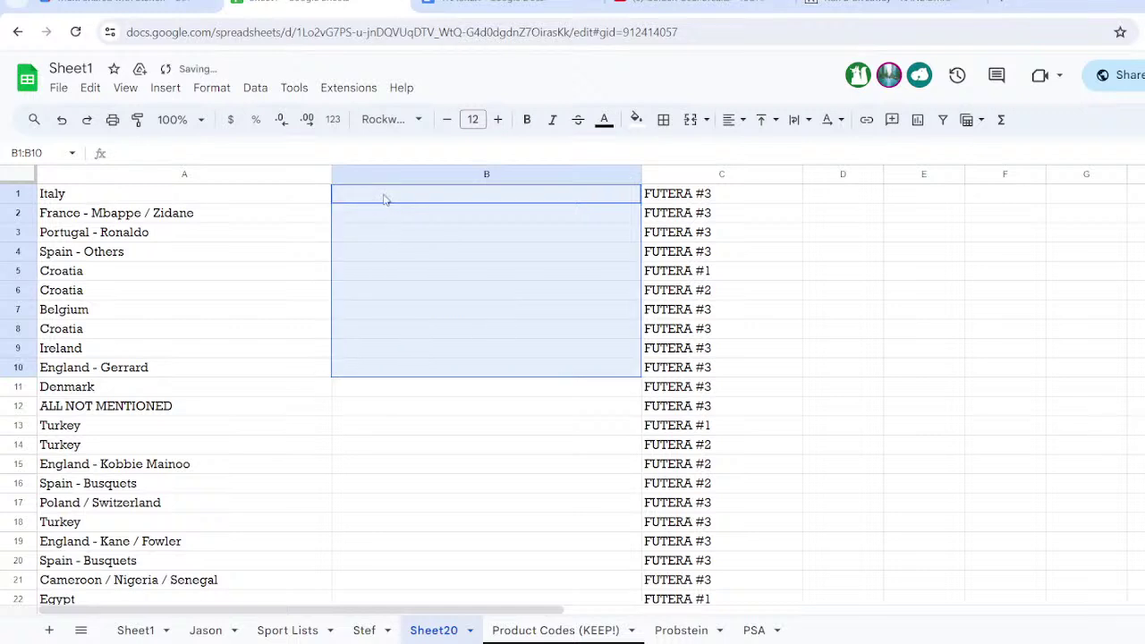
click(385, 197)
right_click(384, 198)
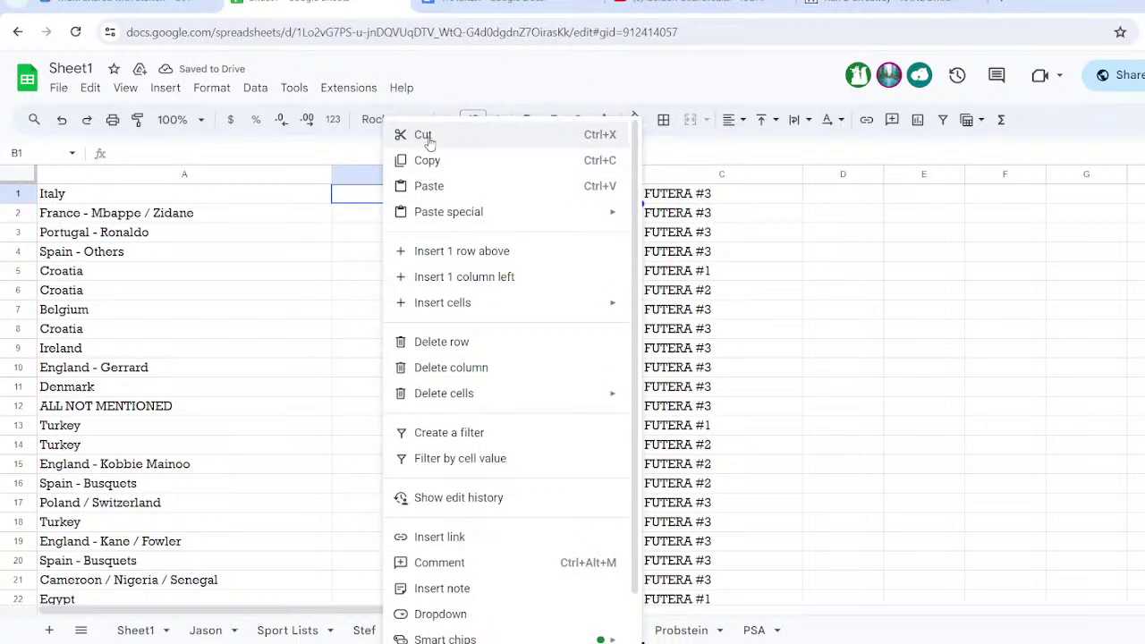
click(433, 187)
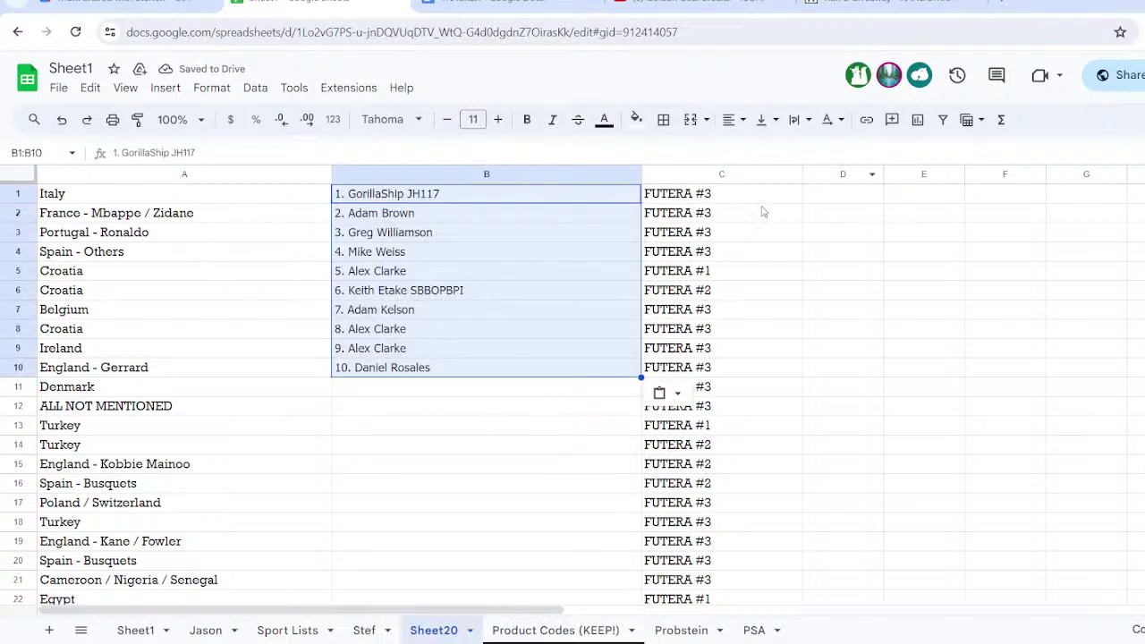
Sort the sheet A to Z by column C and review the rows grouped under FUTERA #2 and FUTERA #3
click(791, 175)
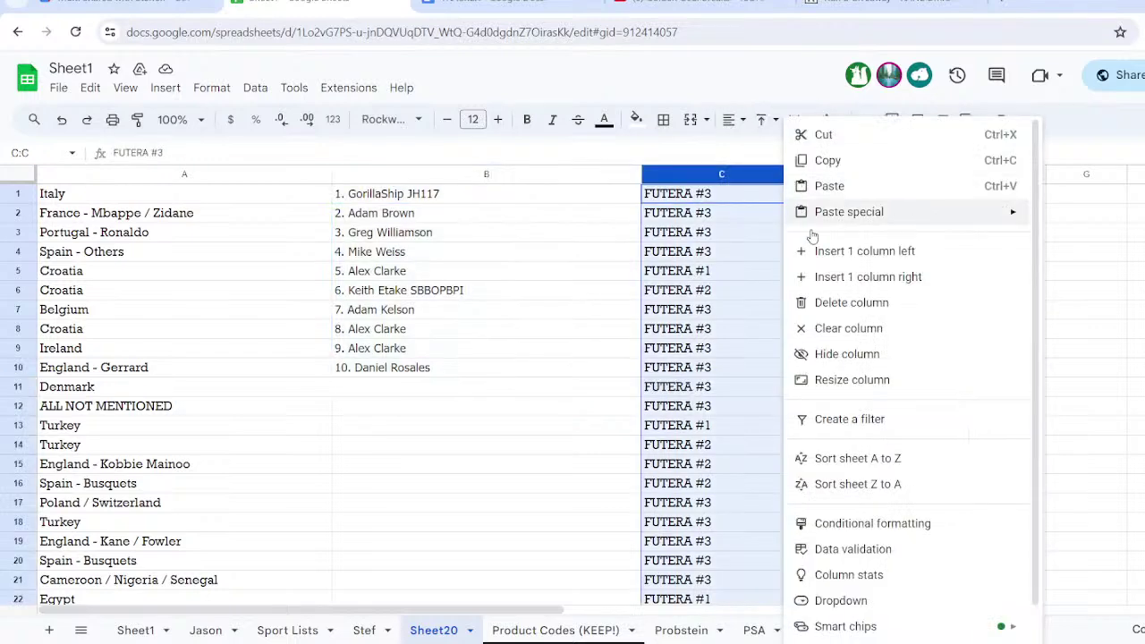
click(856, 458)
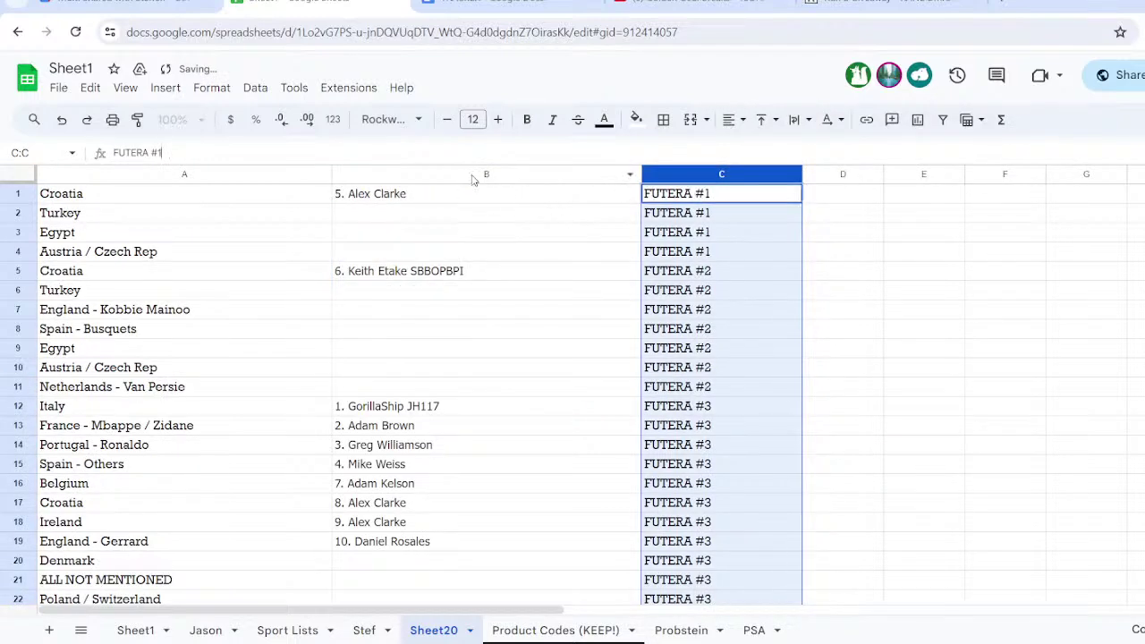
click(473, 177)
click(727, 174)
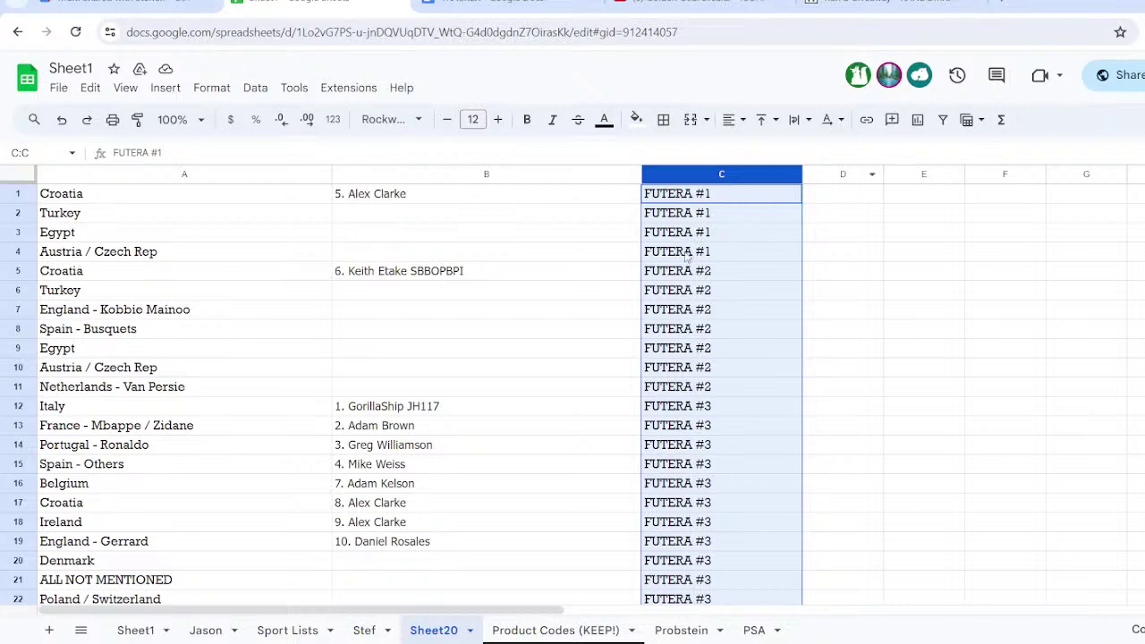
drag(654, 274, 161, 393)
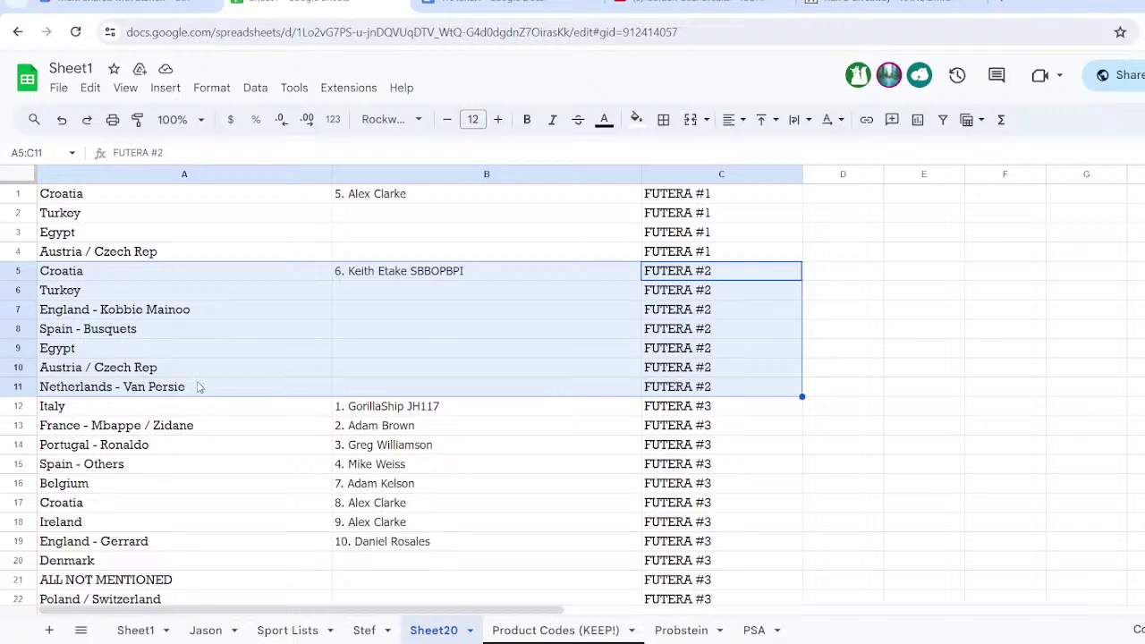
scroll(741, 345, down, 3)
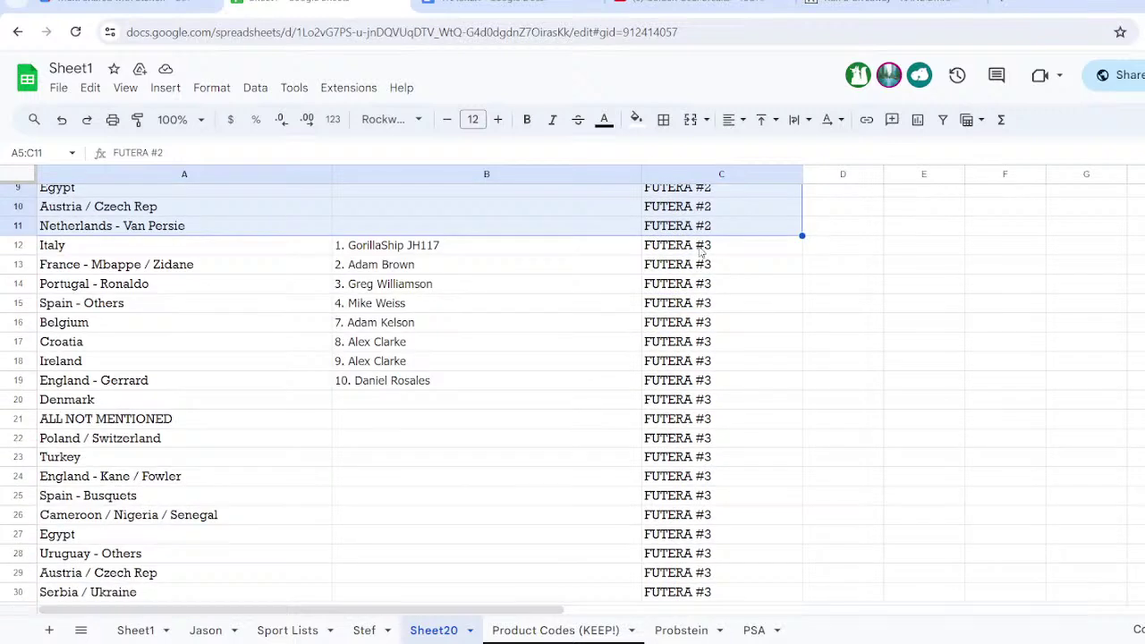
drag(703, 253, 237, 551)
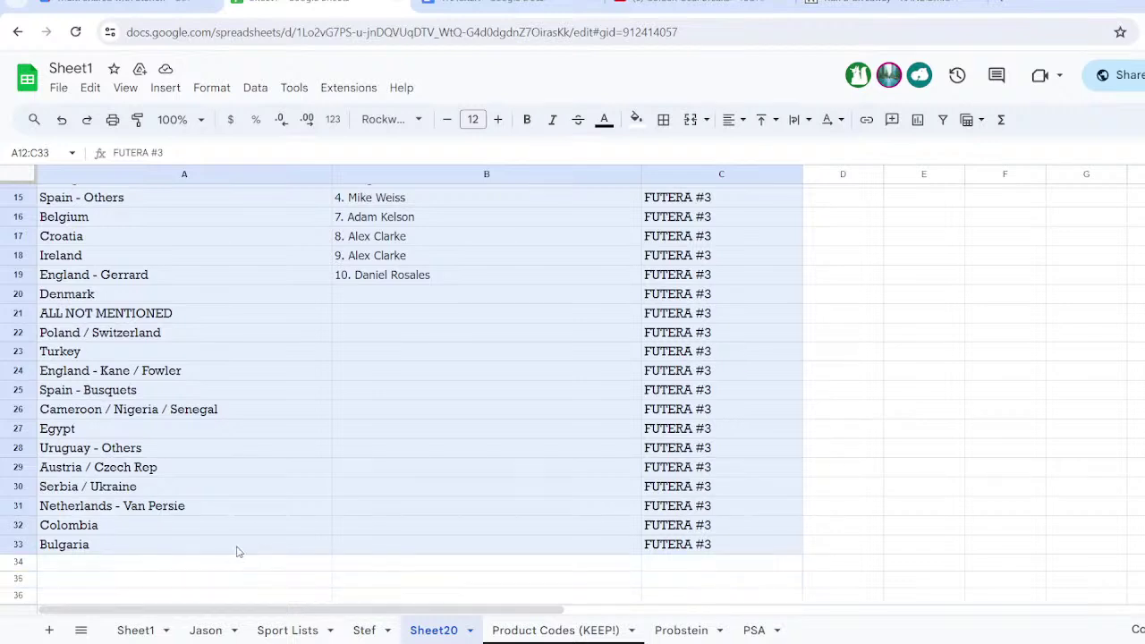
scroll(456, 322, down, 2)
scroll(458, 320, up, 3)
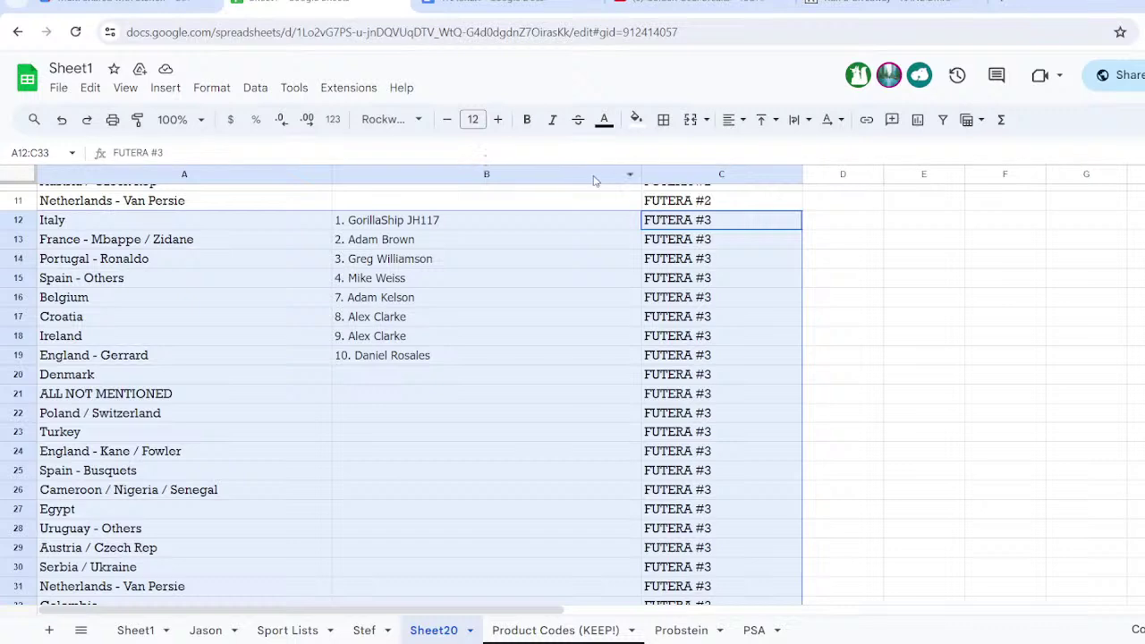
Try sorting the sheet A to Z by column B and undo the sorts back to the pasted order
click(631, 176)
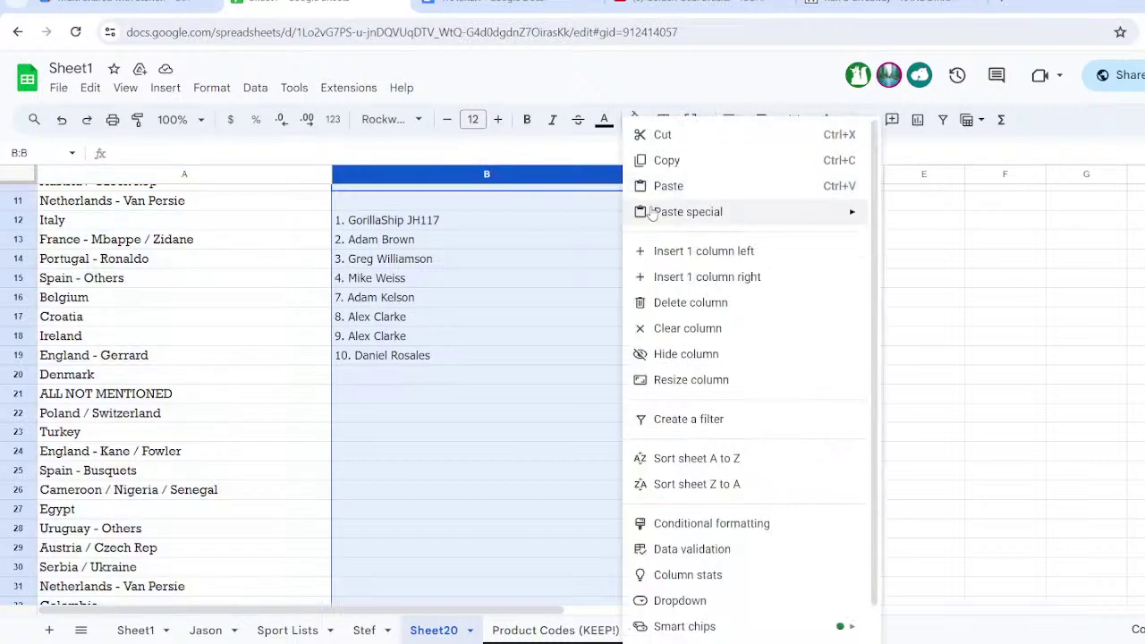
click(713, 458)
scroll(515, 235, up, 4)
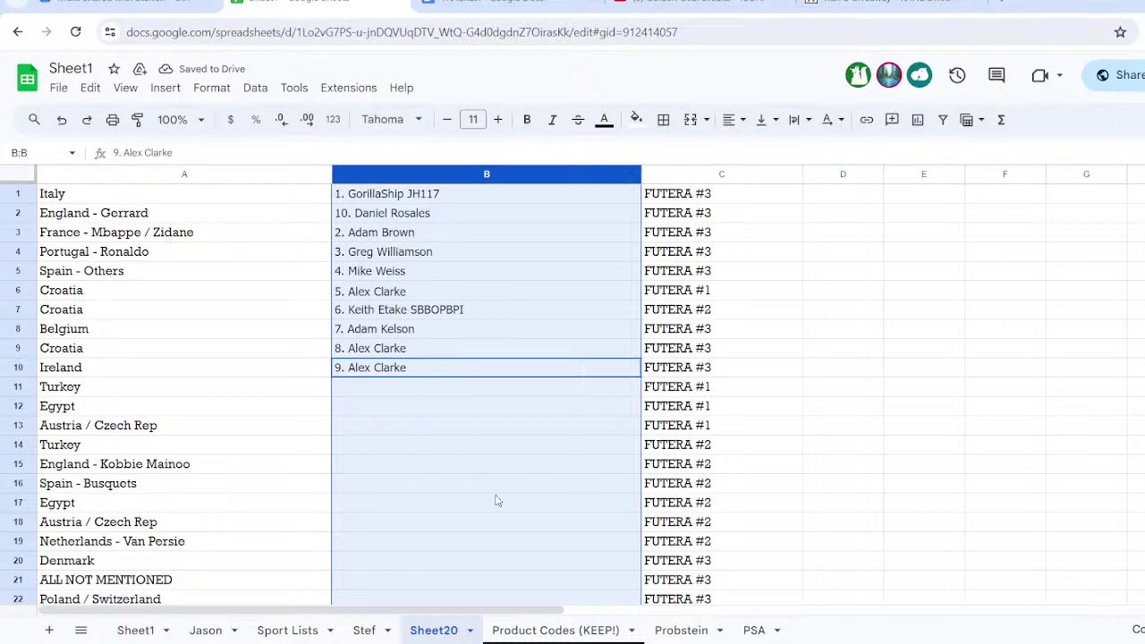
key(ctrl+z)
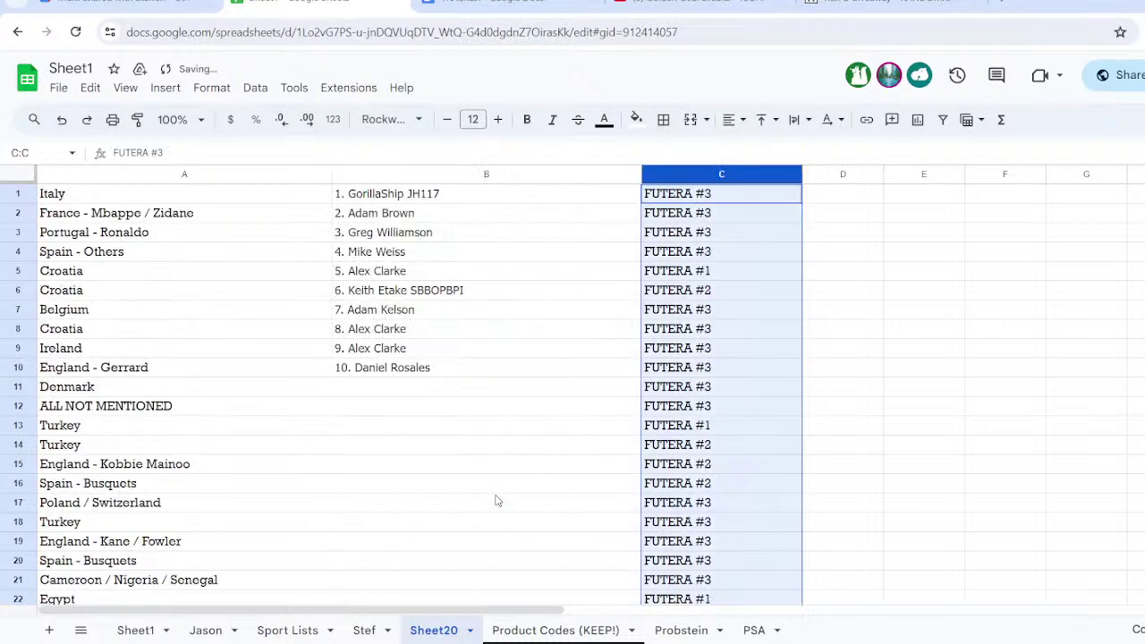
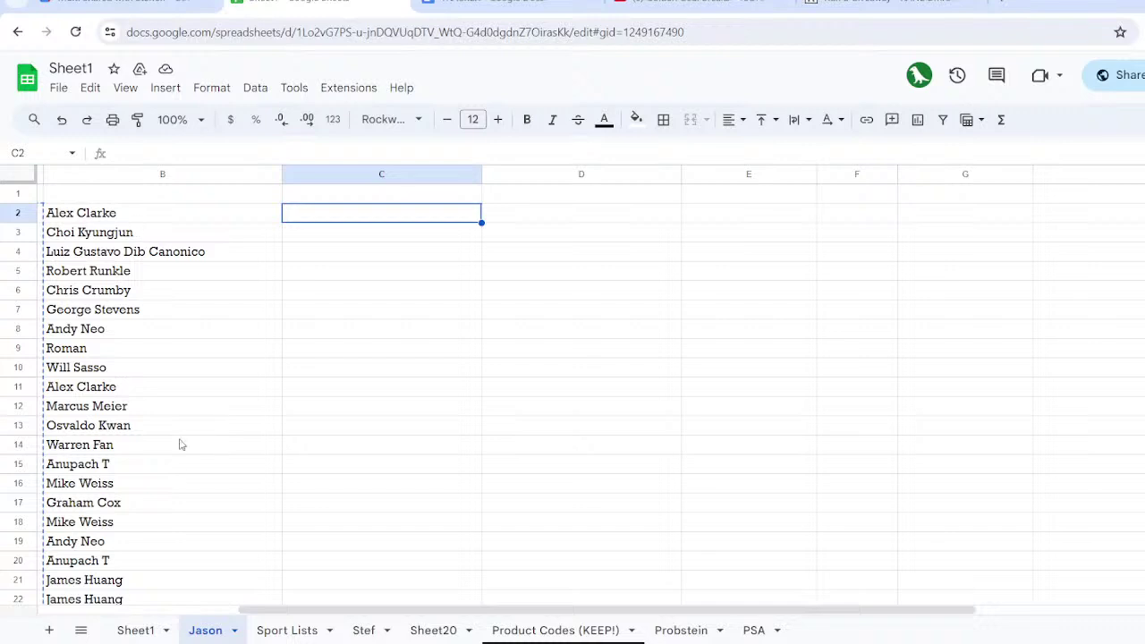
Review the full list of participant names in column B of the current sheet
scroll(227, 435, down, 1)
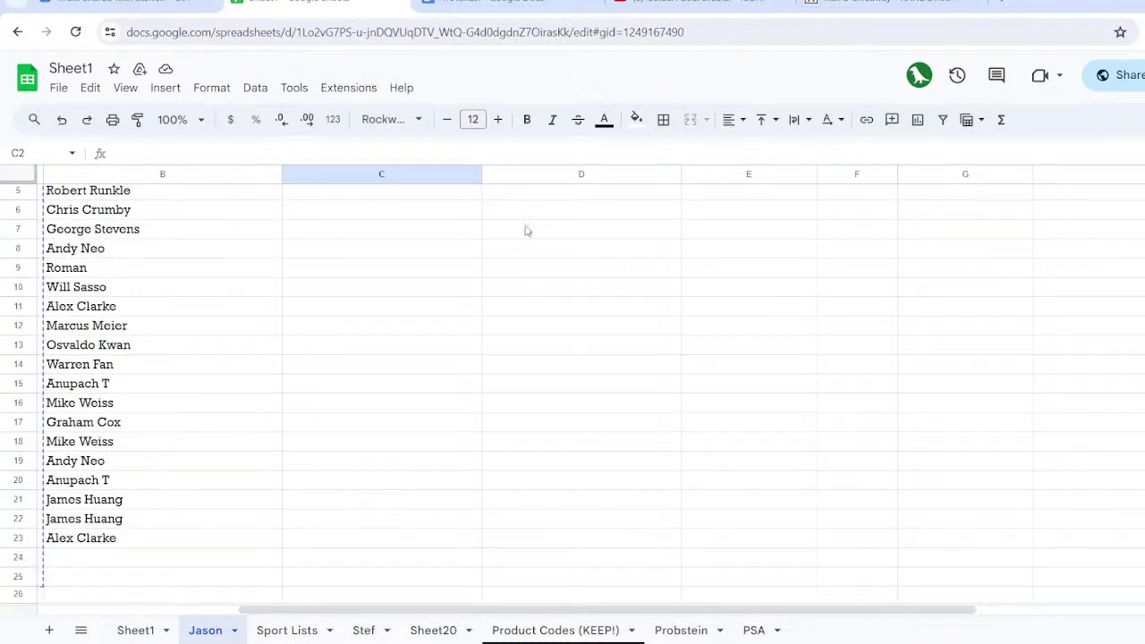
scroll(463, 294, up, 1)
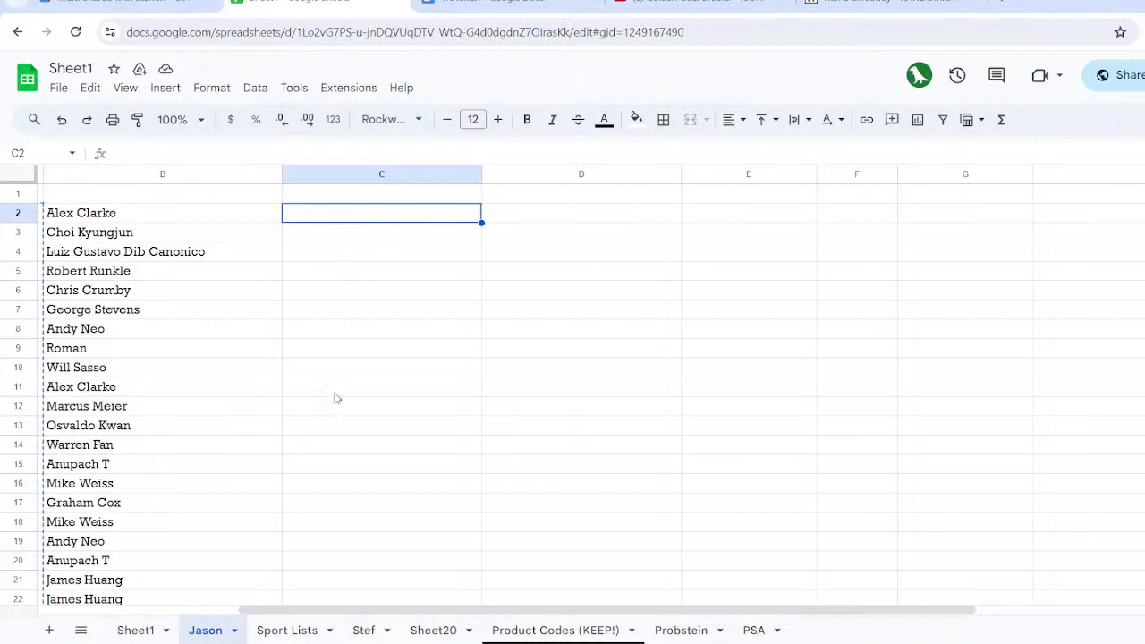
scroll(299, 475, down, 1)
scroll(298, 476, up, 1)
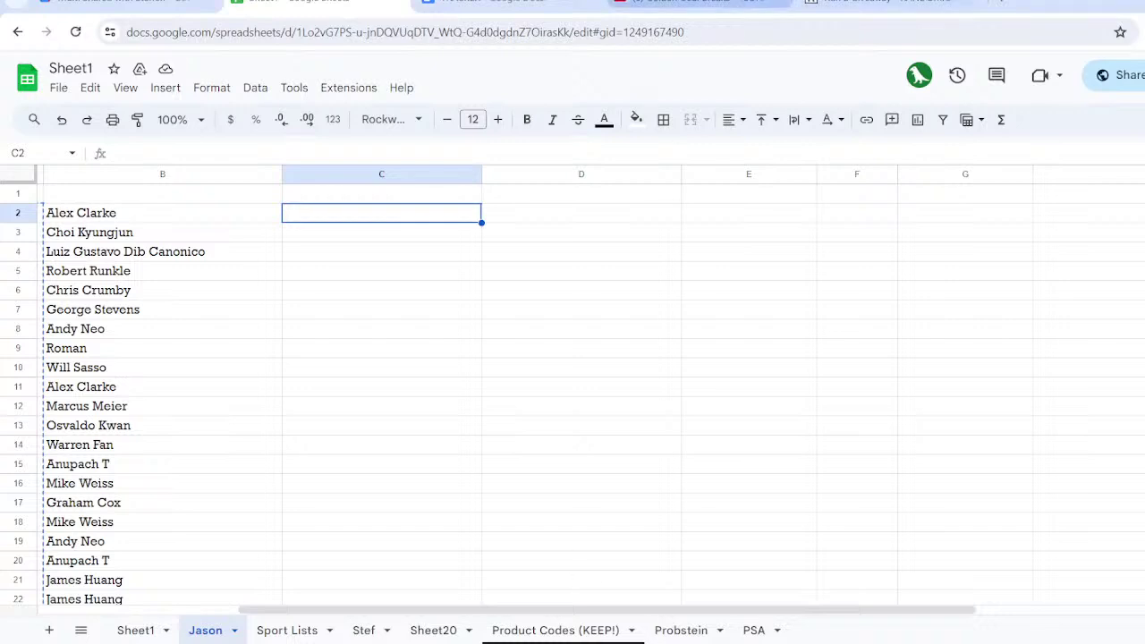
Switch to the RANDOM.ORG giveaway form and review the full list of PSG Chrome Remaining entries
click(905, 3)
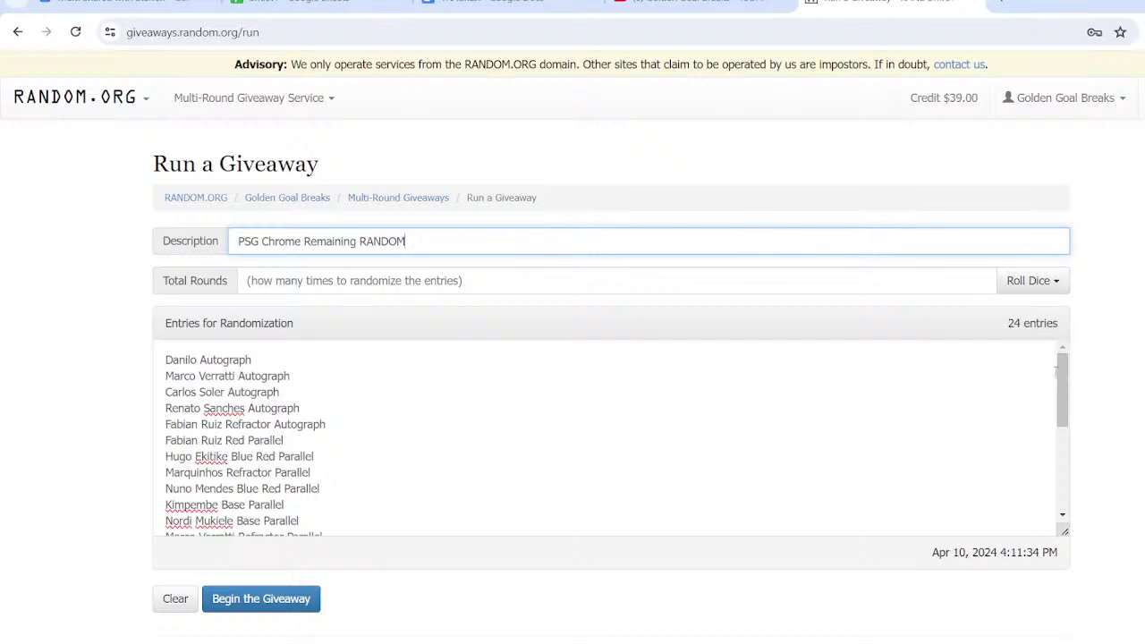
click(1062, 373)
drag(1062, 373, 1063, 407)
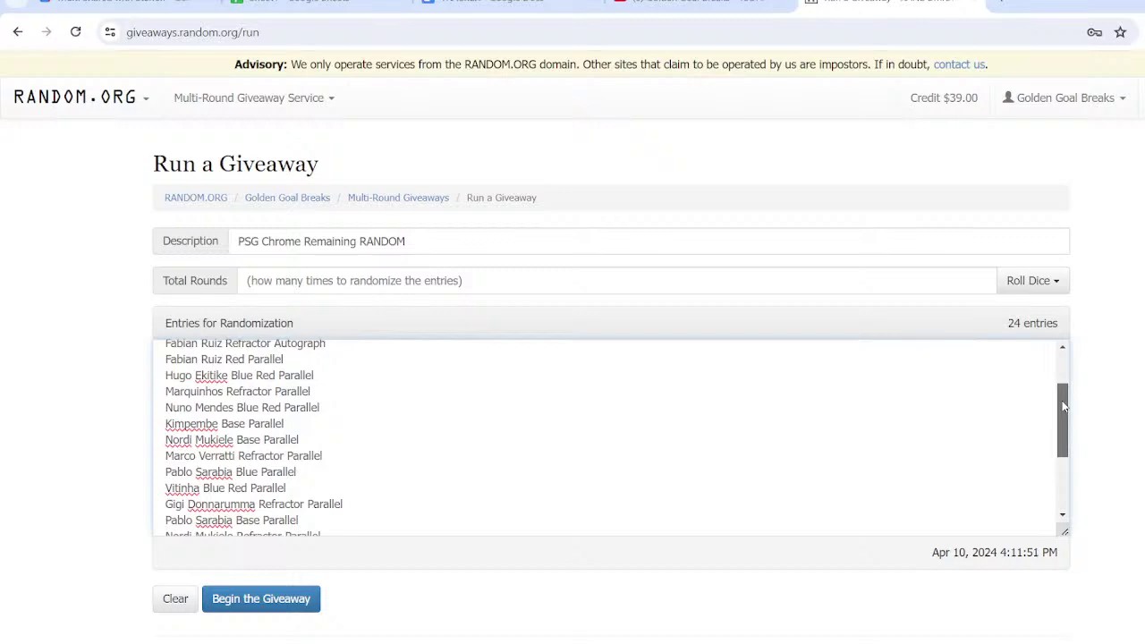
drag(1064, 407, 1063, 423)
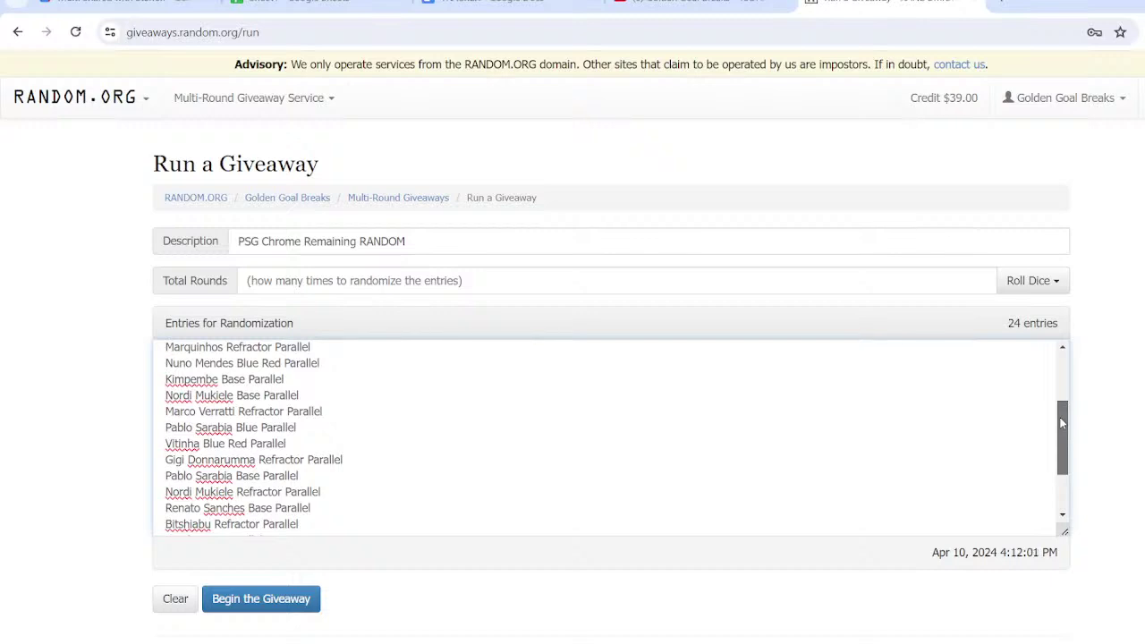
drag(1061, 423, 1060, 460)
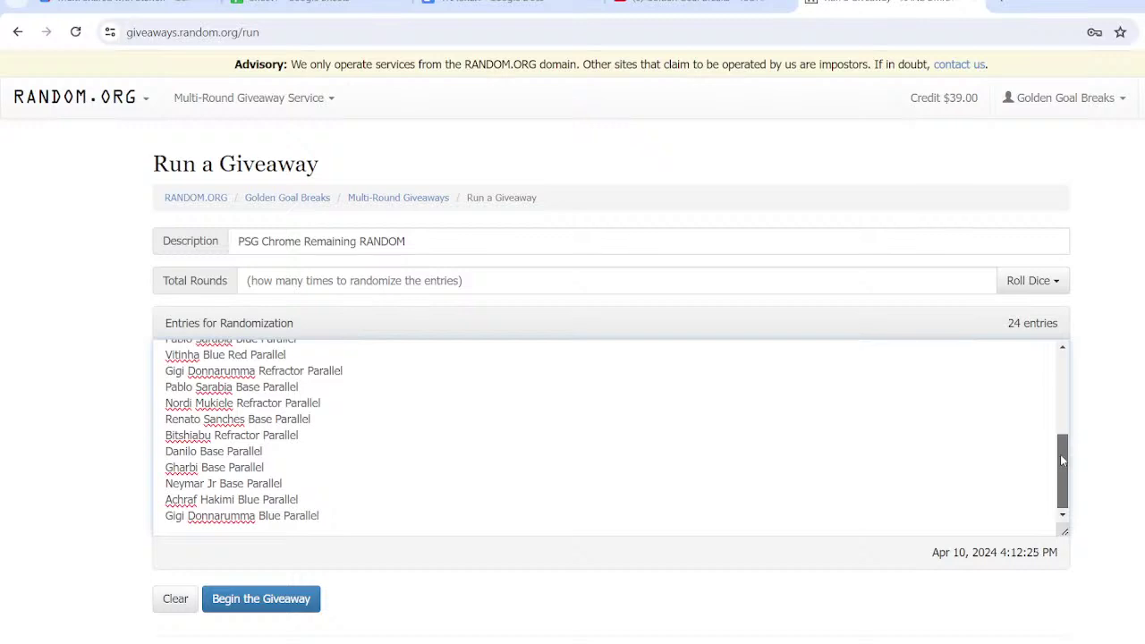
drag(1061, 460, 1075, 370)
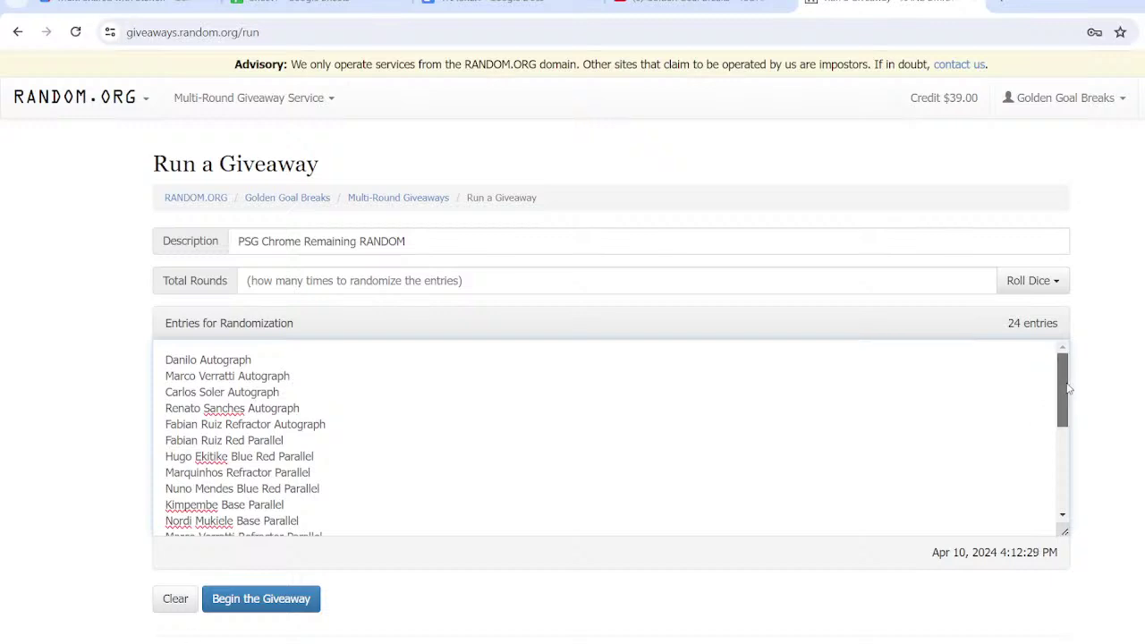
drag(1066, 387, 1073, 478)
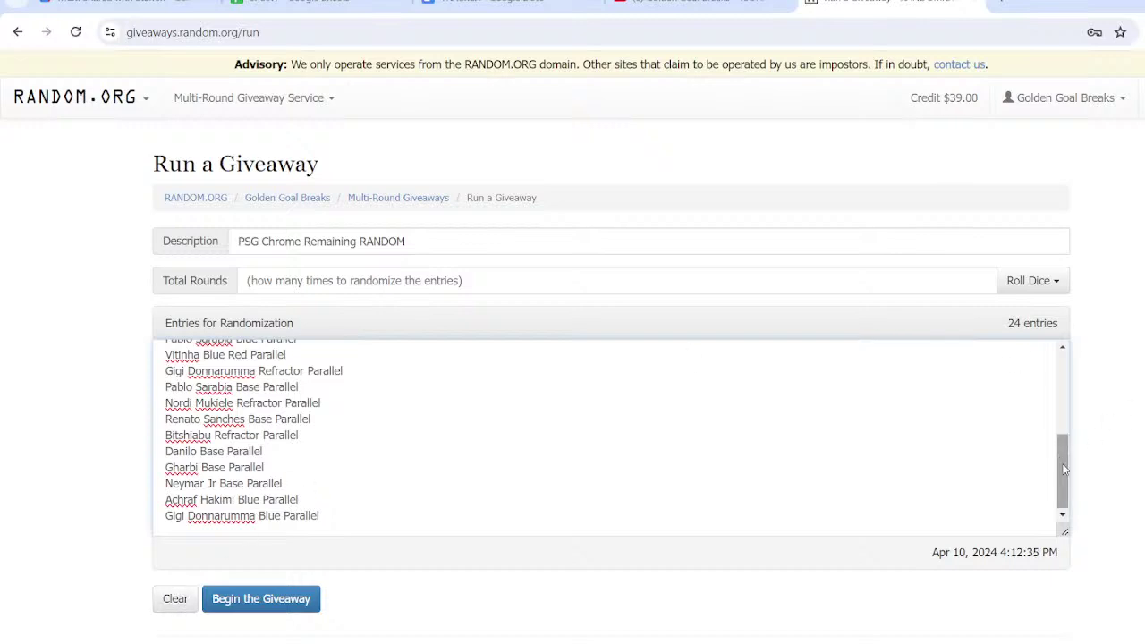
drag(1063, 468, 1085, 365)
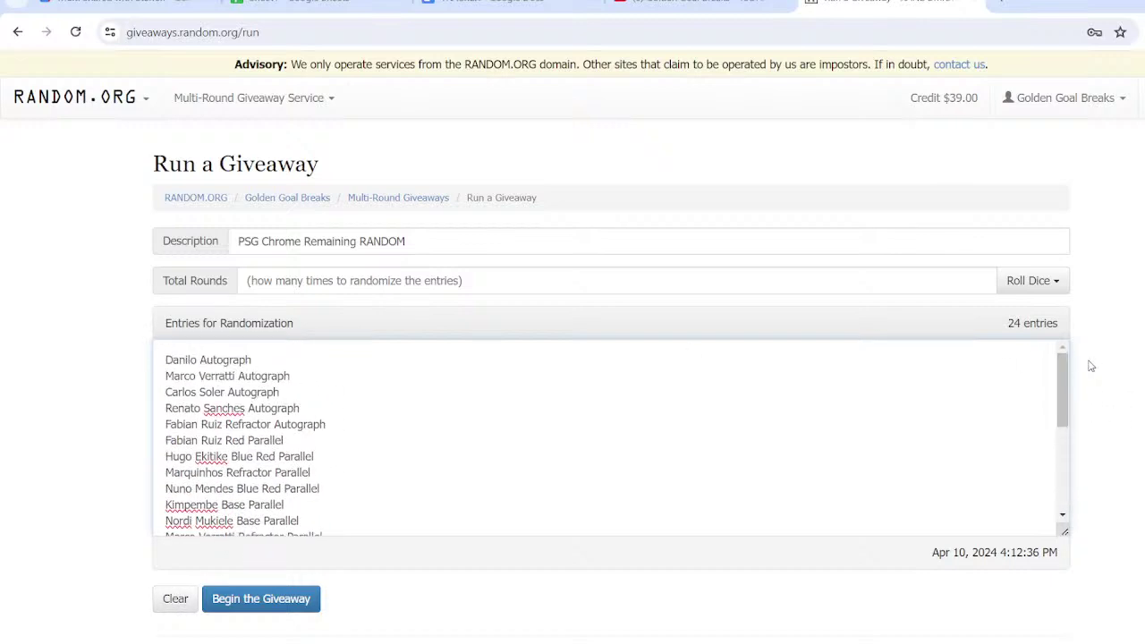
Set the total rounds with a 2d6 dice roll and begin the PSG Chrome Remaining giveaway
click(1062, 284)
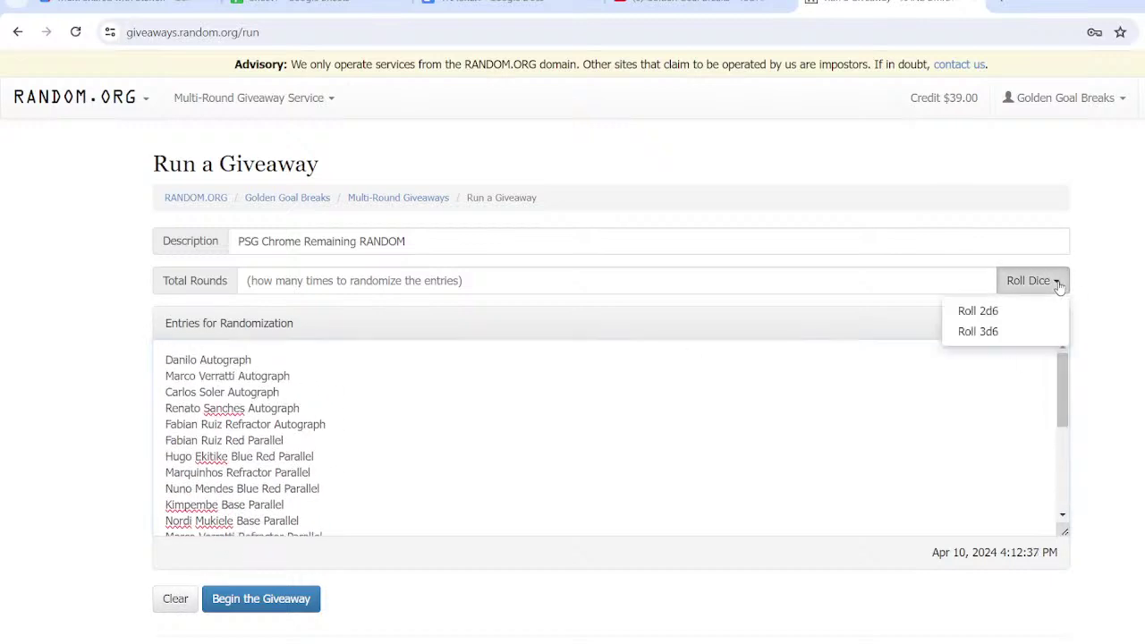
click(1011, 312)
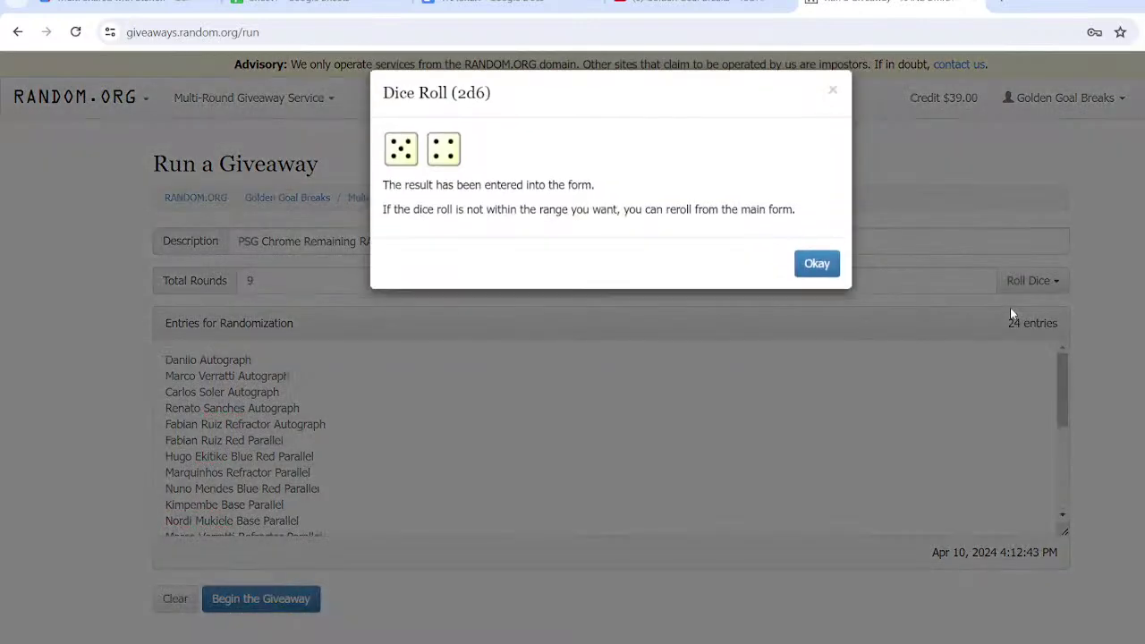
click(816, 272)
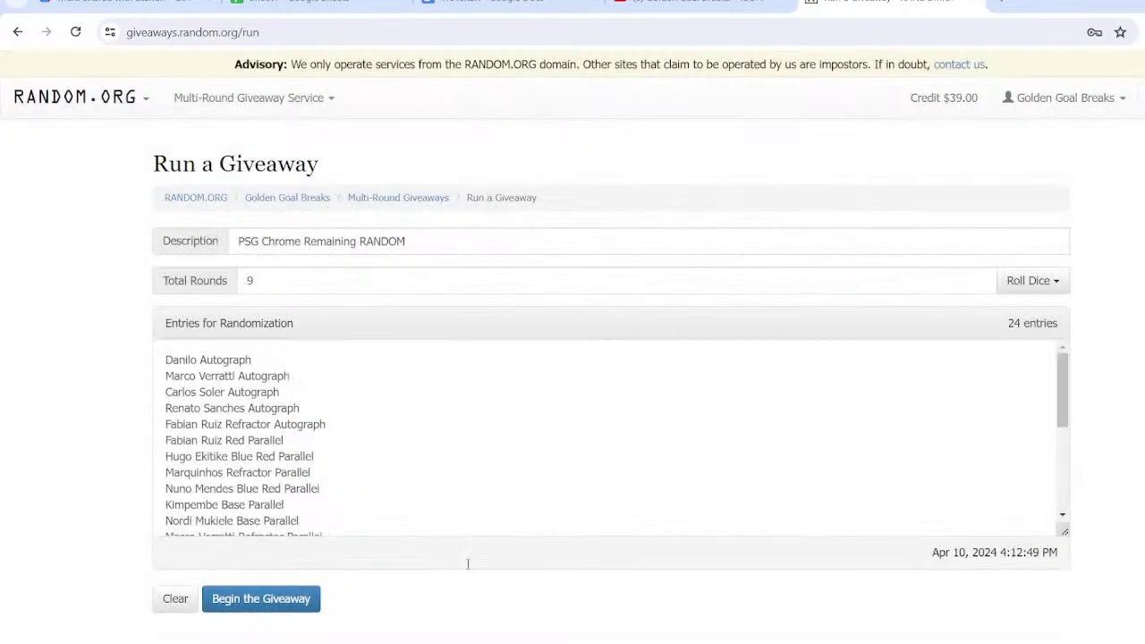
click(258, 598)
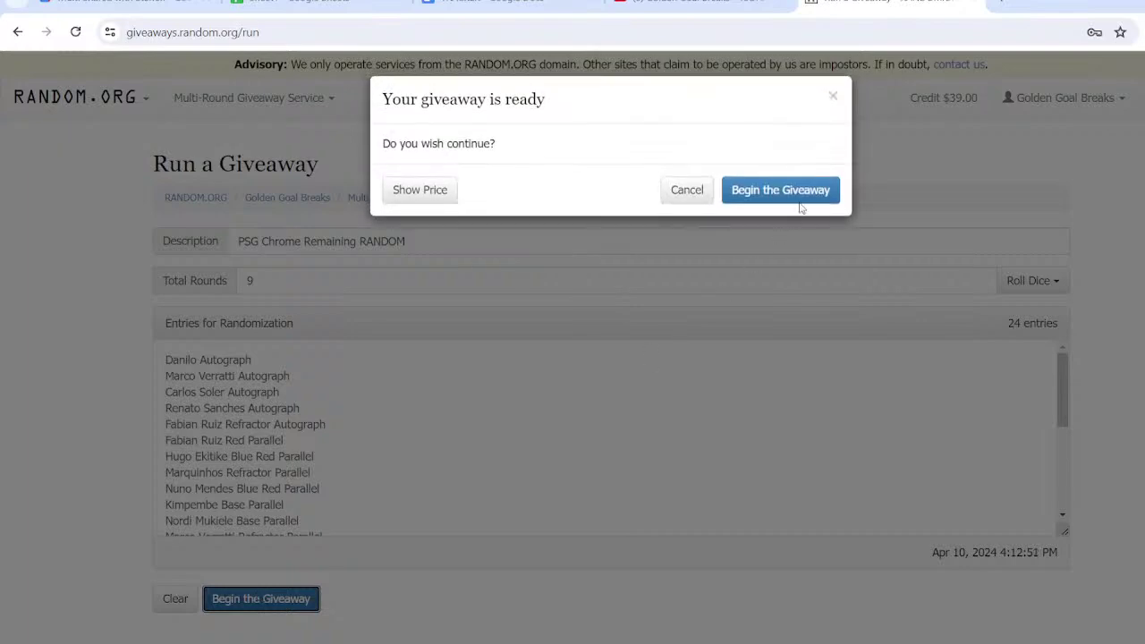
click(796, 191)
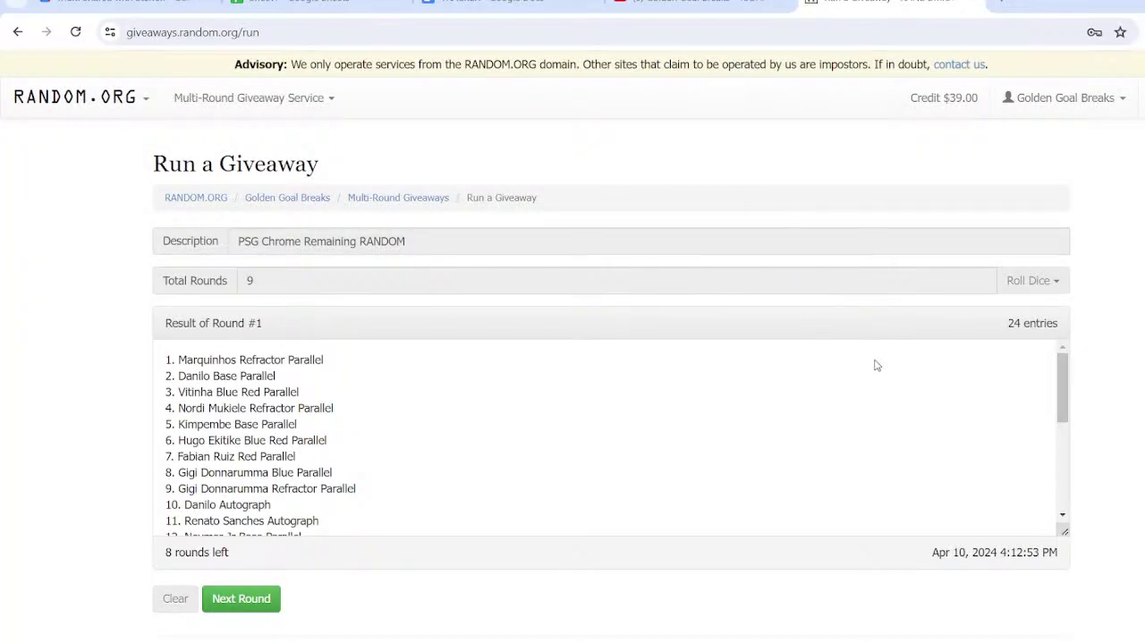
click(702, 2)
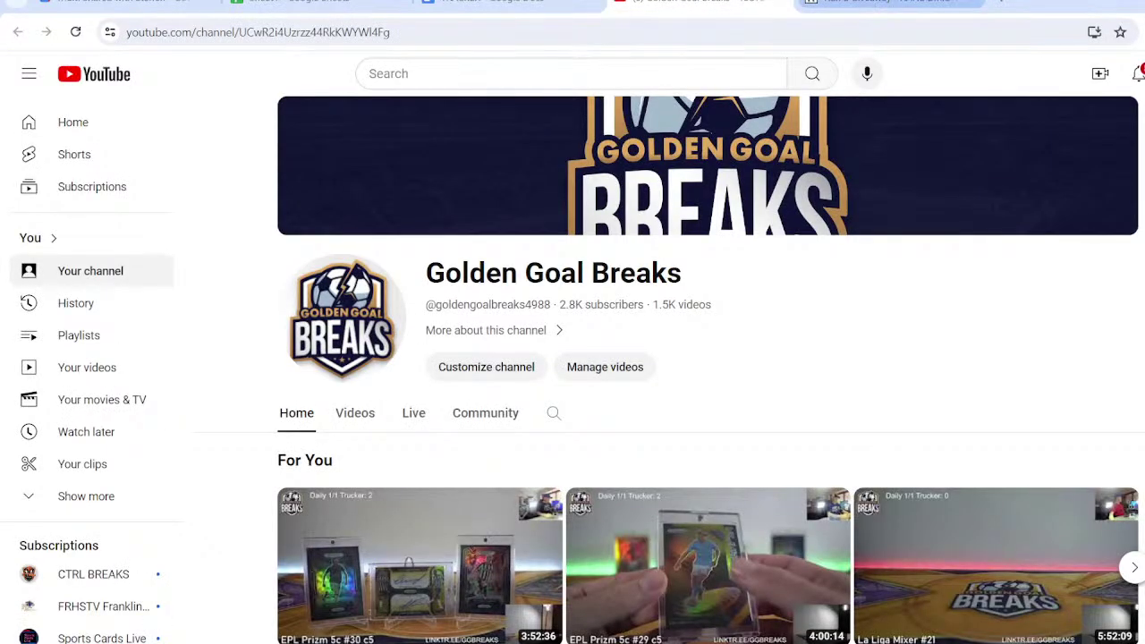
click(876, 4)
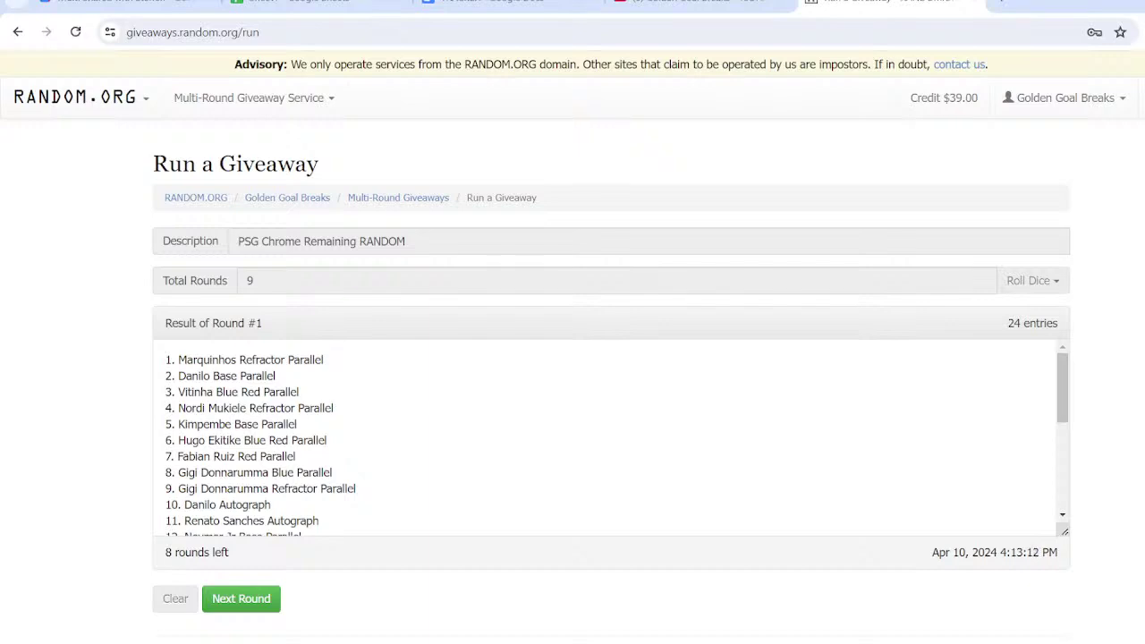
Run giveaway rounds 2 through 9, checking the round 8 results before running the final round
click(249, 607)
click(249, 607)
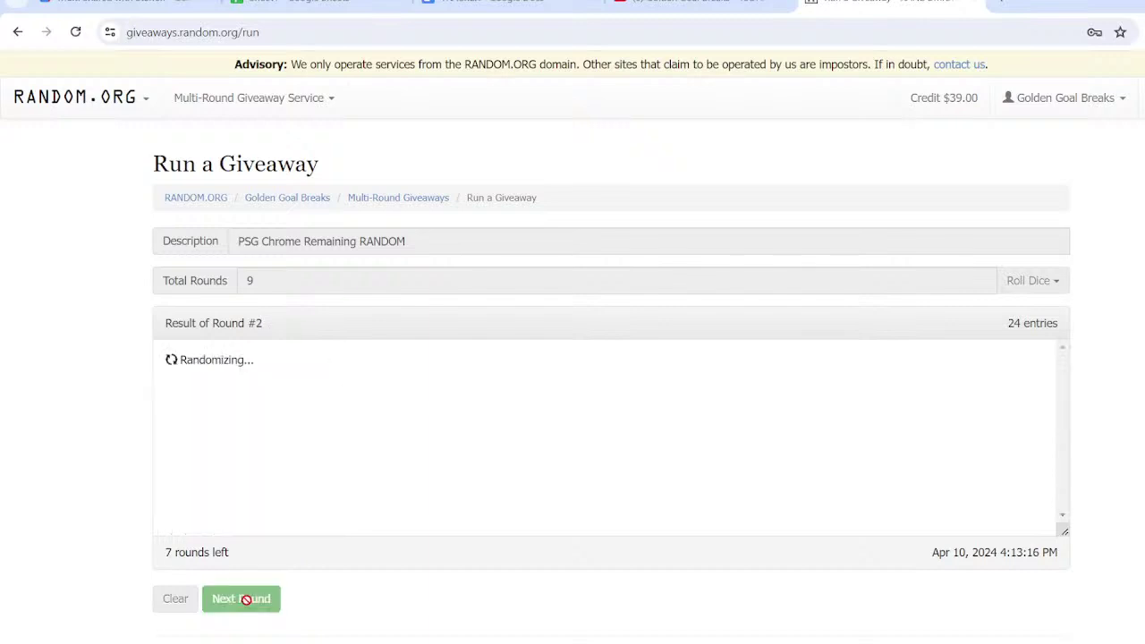
click(248, 607)
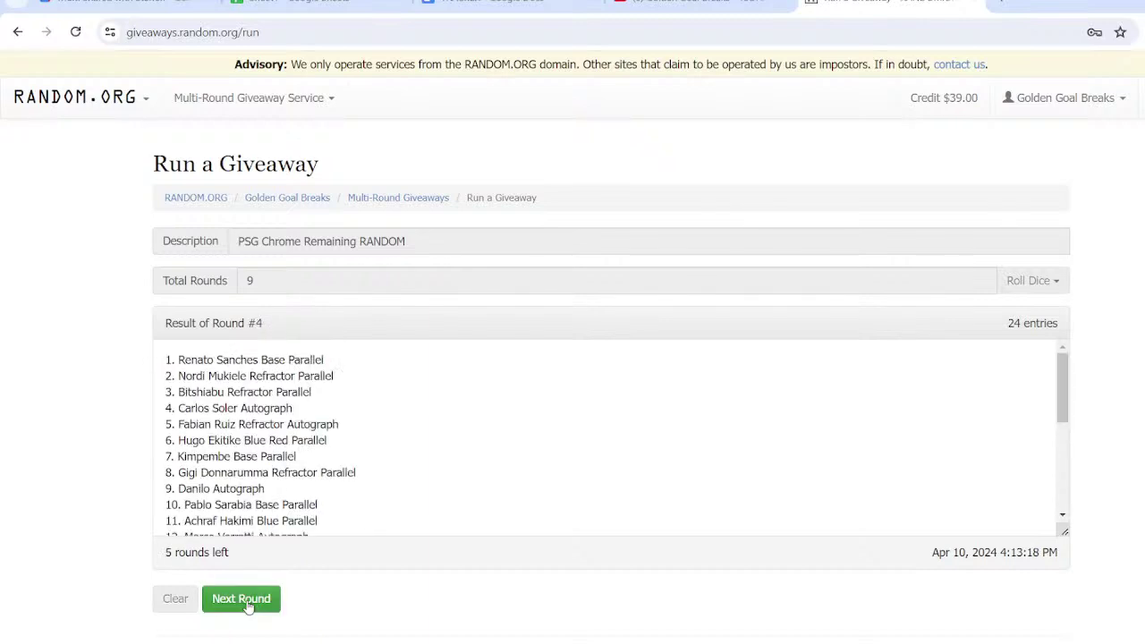
click(249, 607)
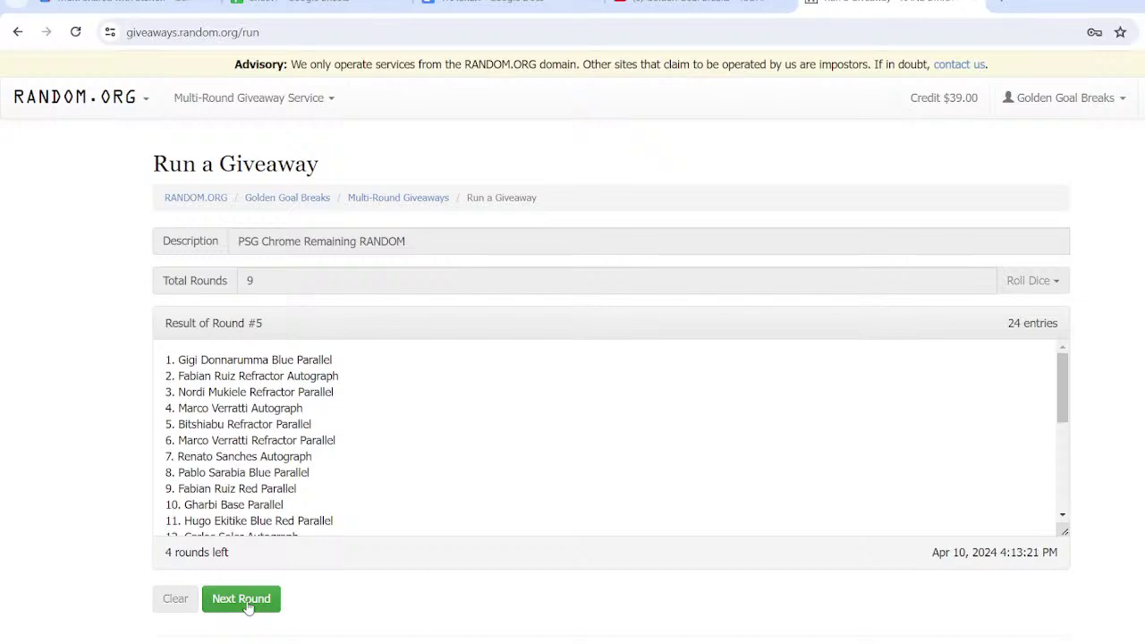
click(249, 608)
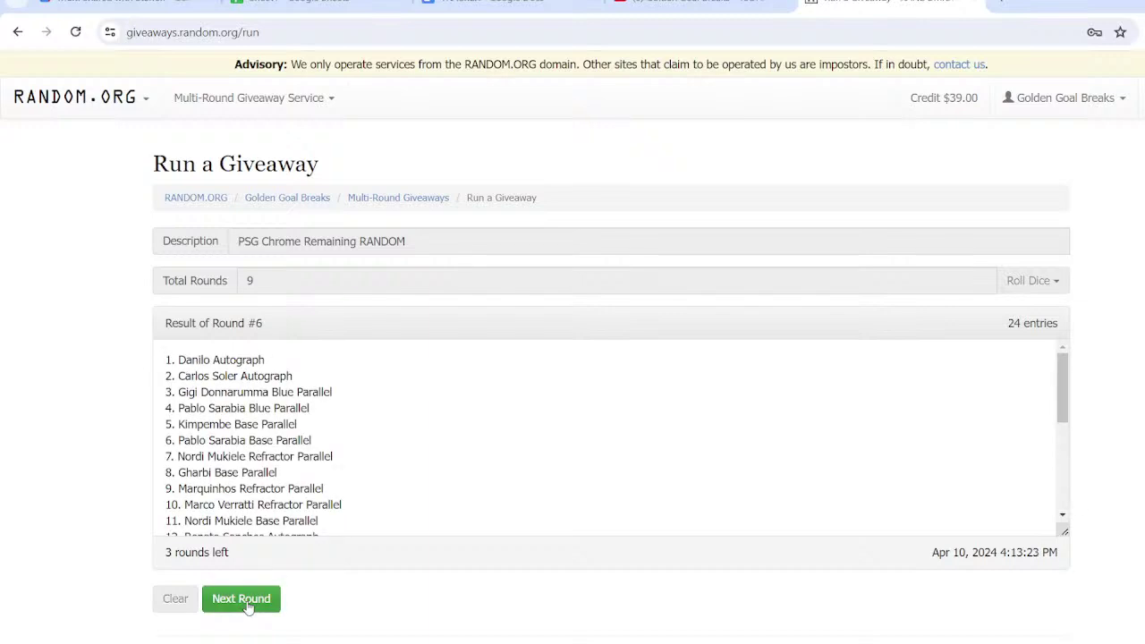
click(249, 607)
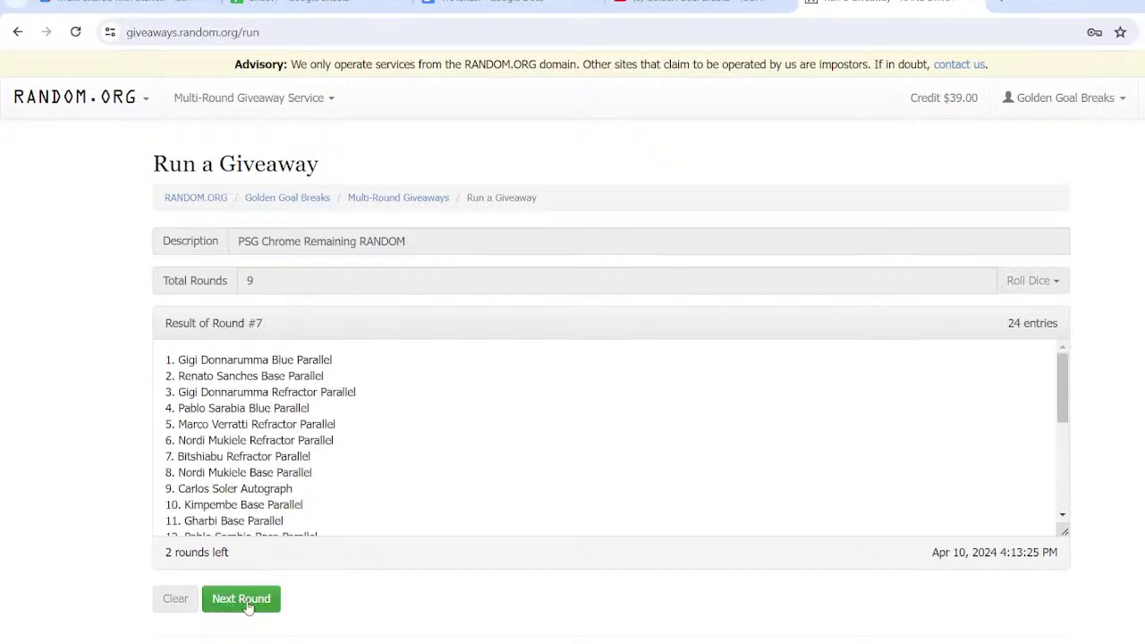
click(248, 607)
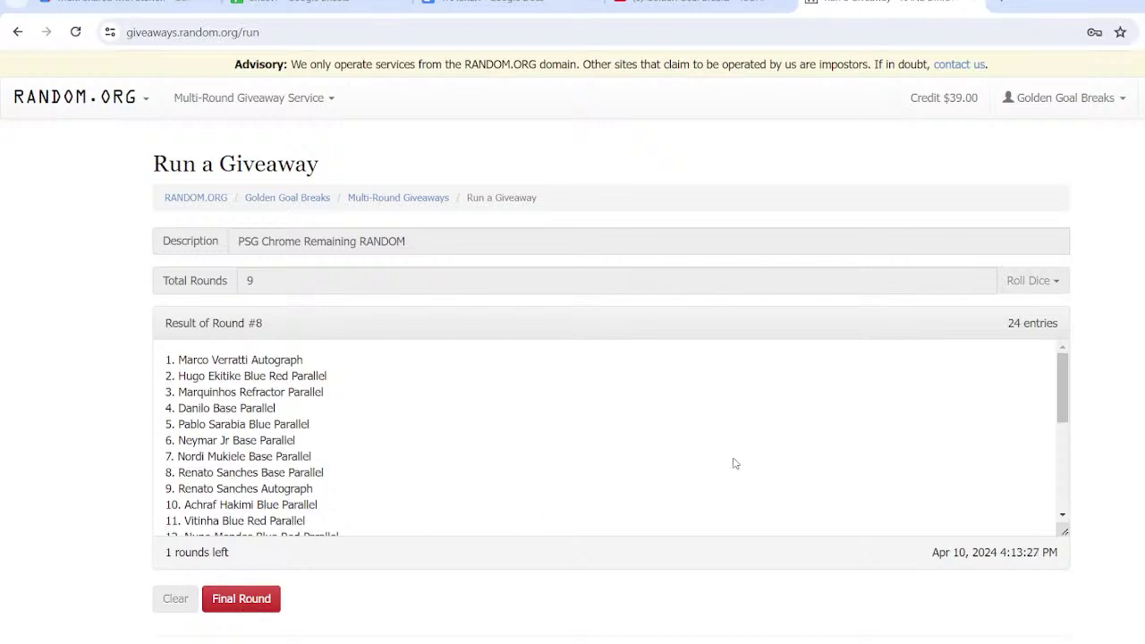
drag(1064, 380, 1096, 366)
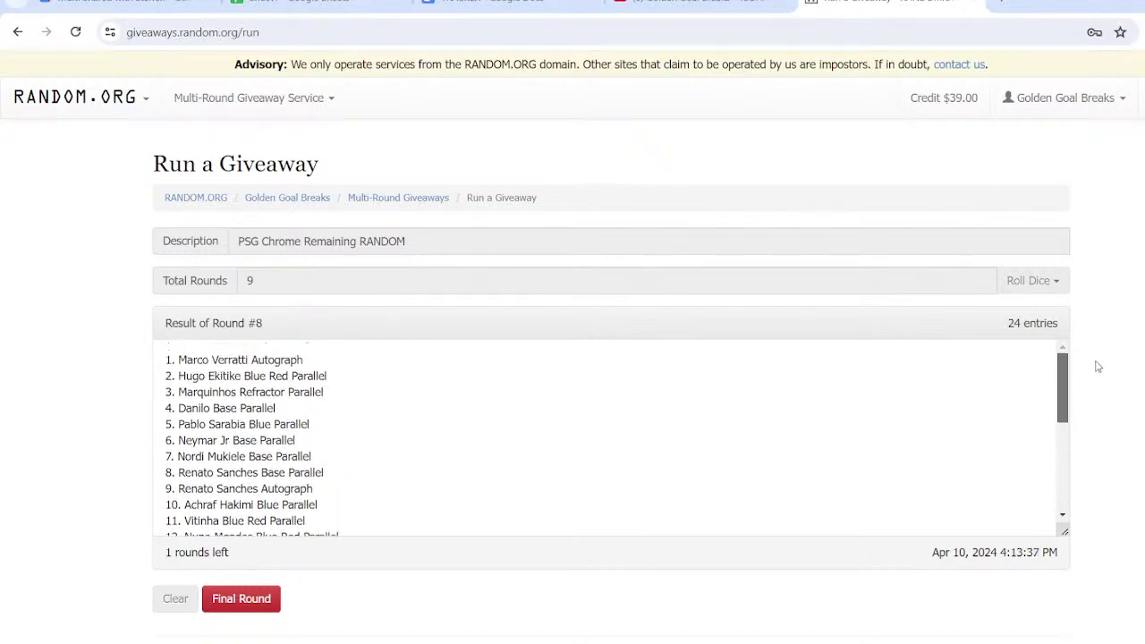
click(245, 600)
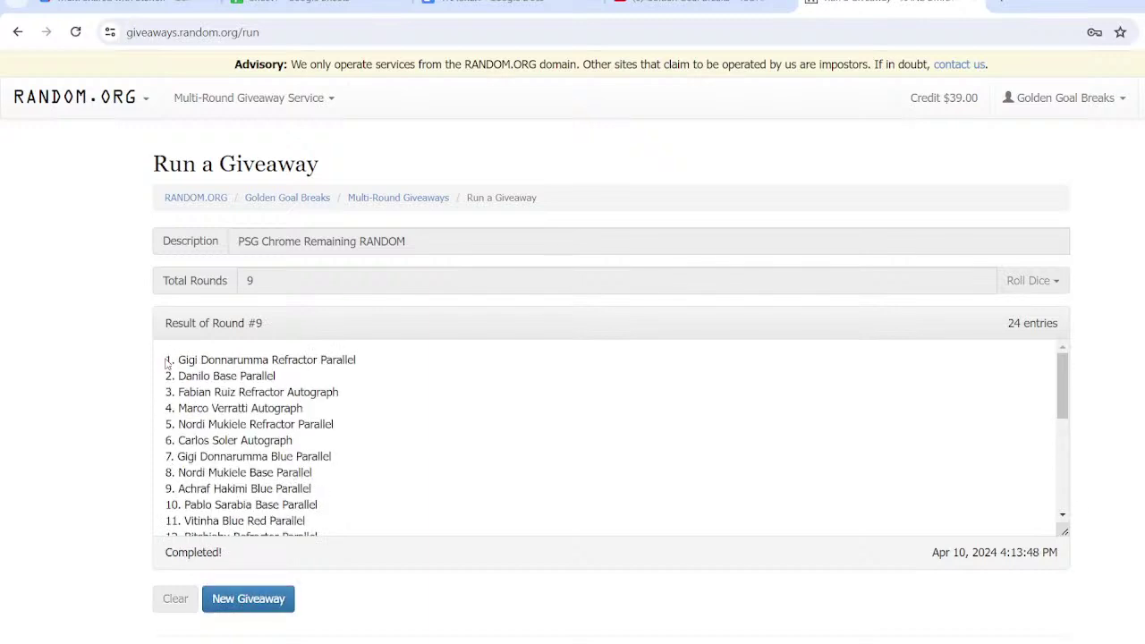
Copy the 24 numbered results of round 9 into Google Sheets beside the participant names, starting at C2
drag(166, 359, 356, 466)
key(ctrl+c)
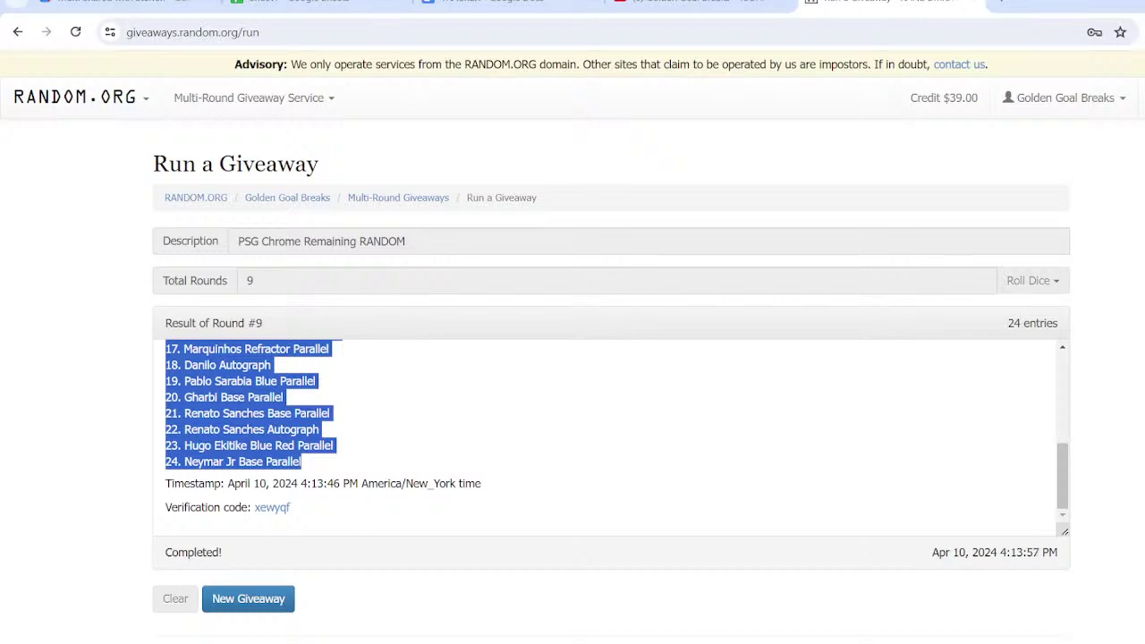
key(alt+Tab)
key(alt+Tab)
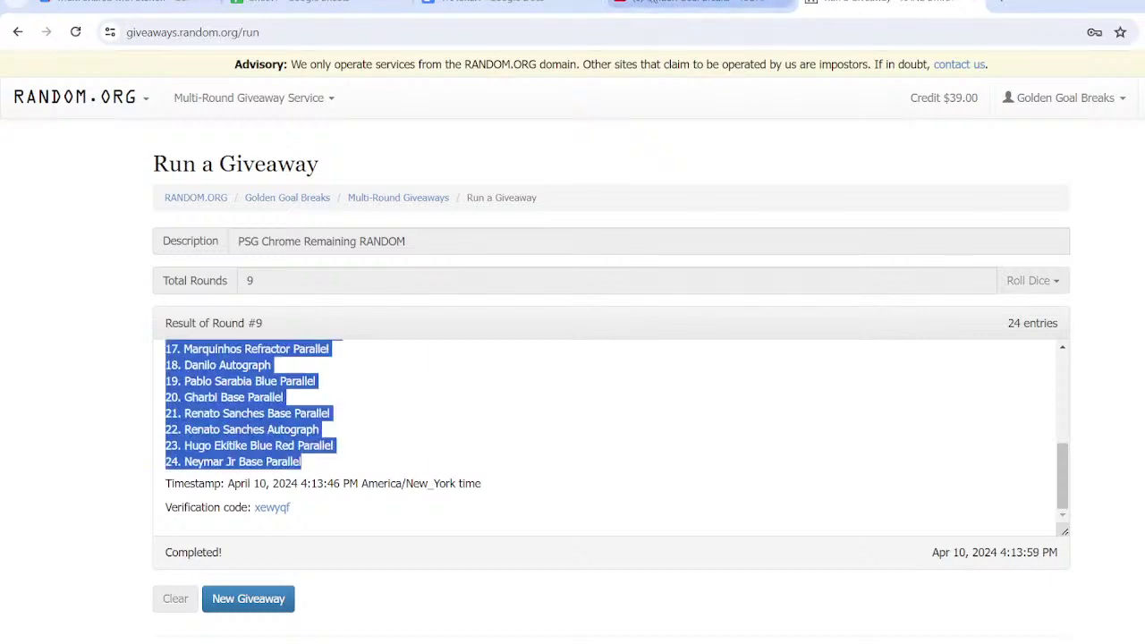
click(343, 6)
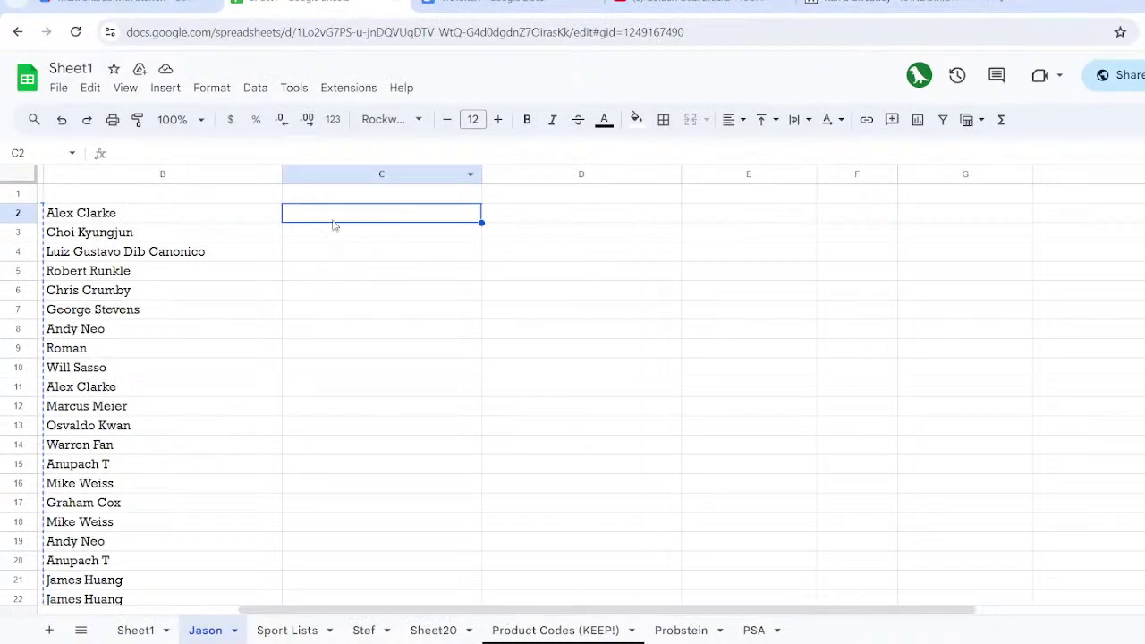
right_click(336, 221)
click(389, 190)
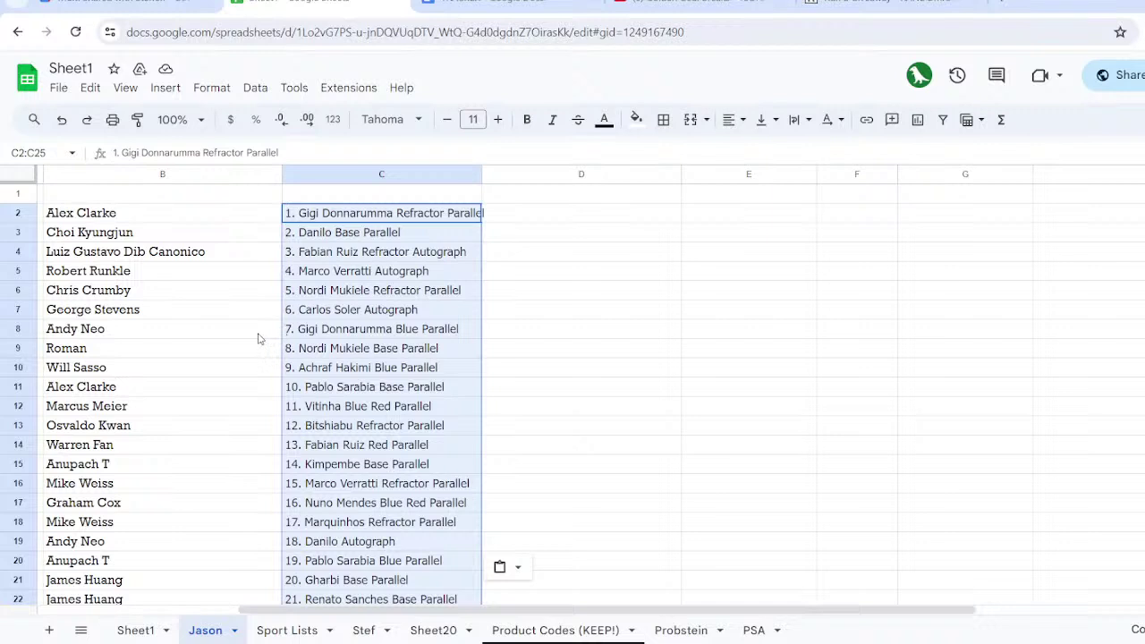
Go through the participant and card pairings in columns B and C row by row, from row 9 to row 21
drag(315, 358, 324, 357)
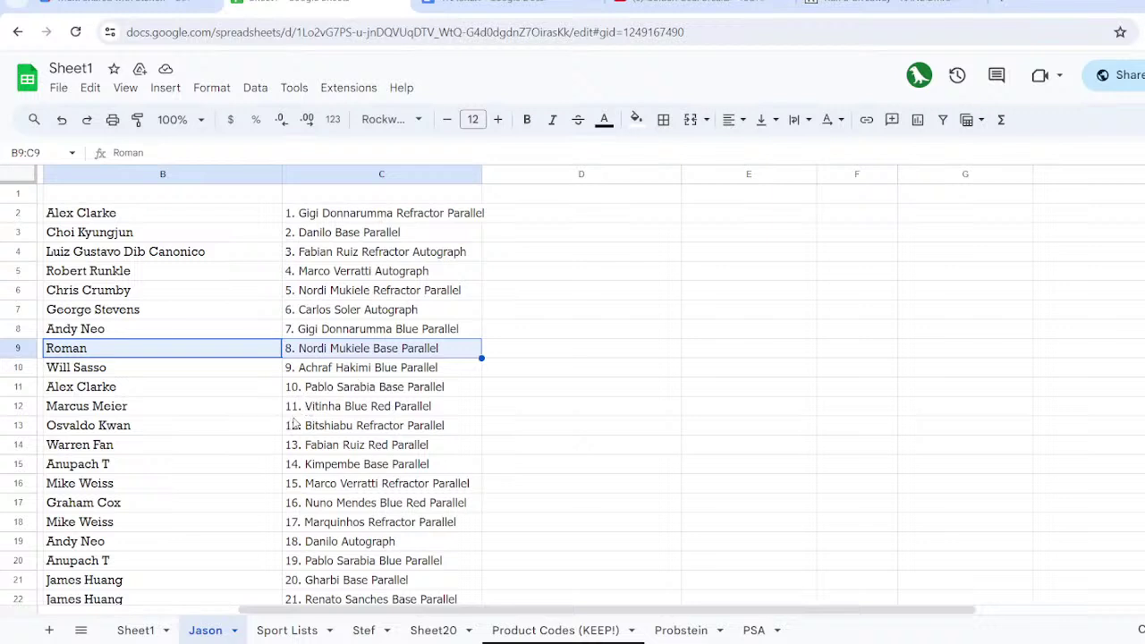
click(268, 433)
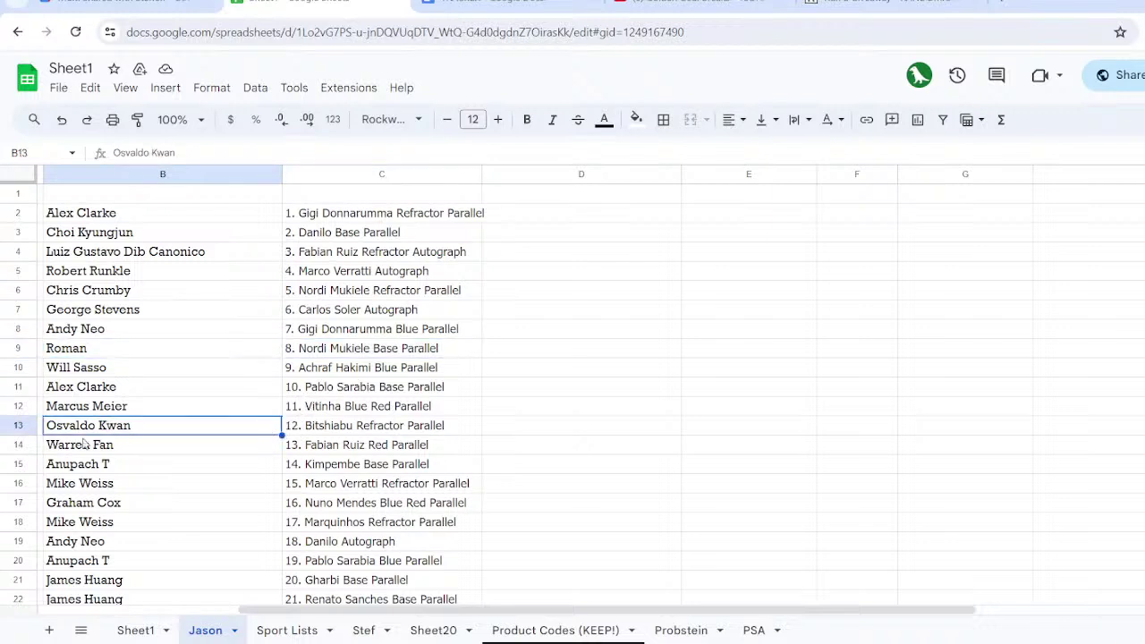
click(18, 441)
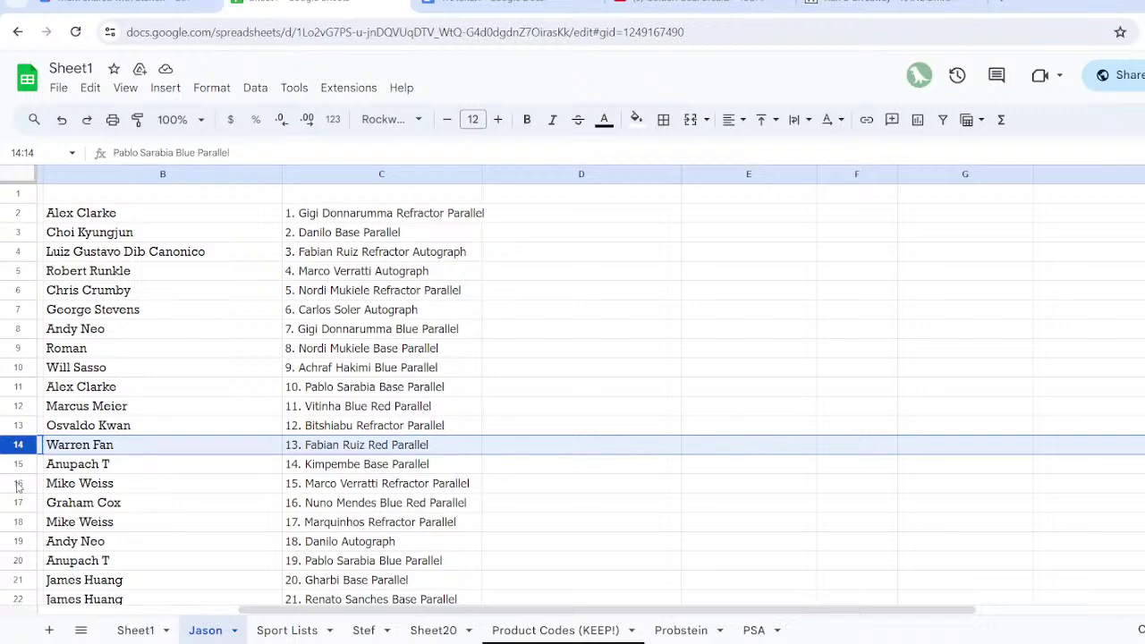
click(18, 464)
scroll(143, 470, down, 1)
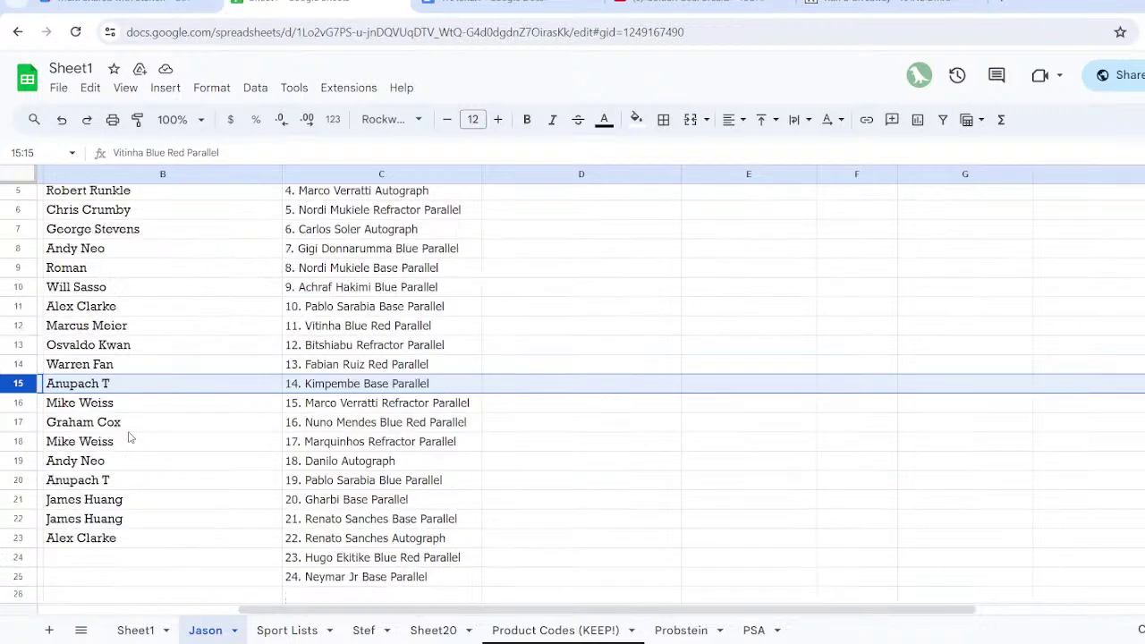
click(16, 402)
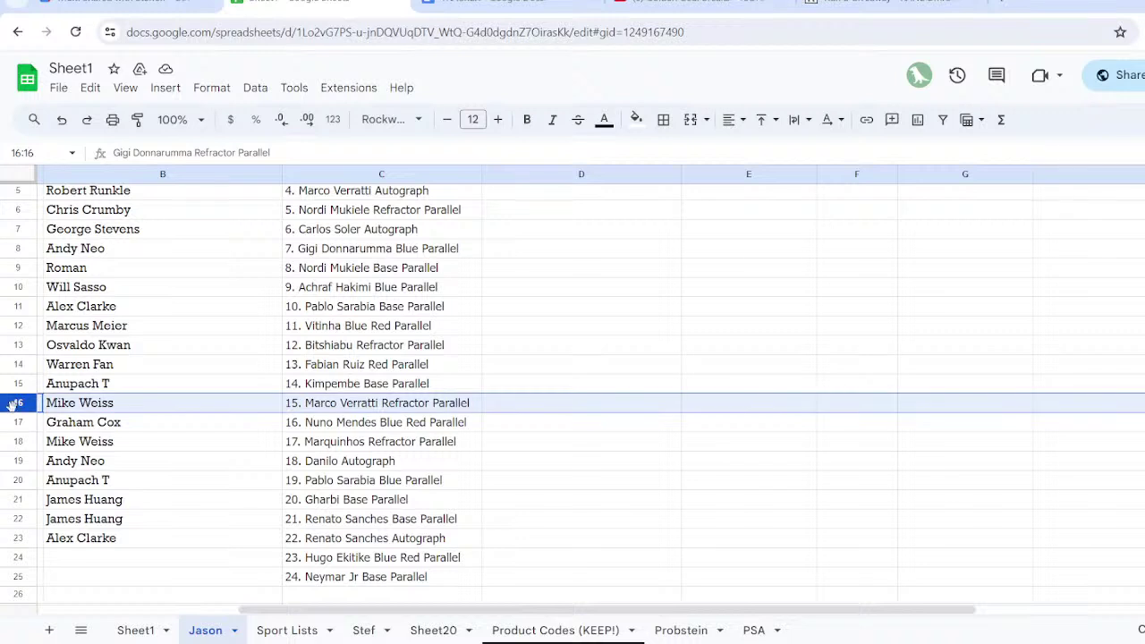
click(14, 422)
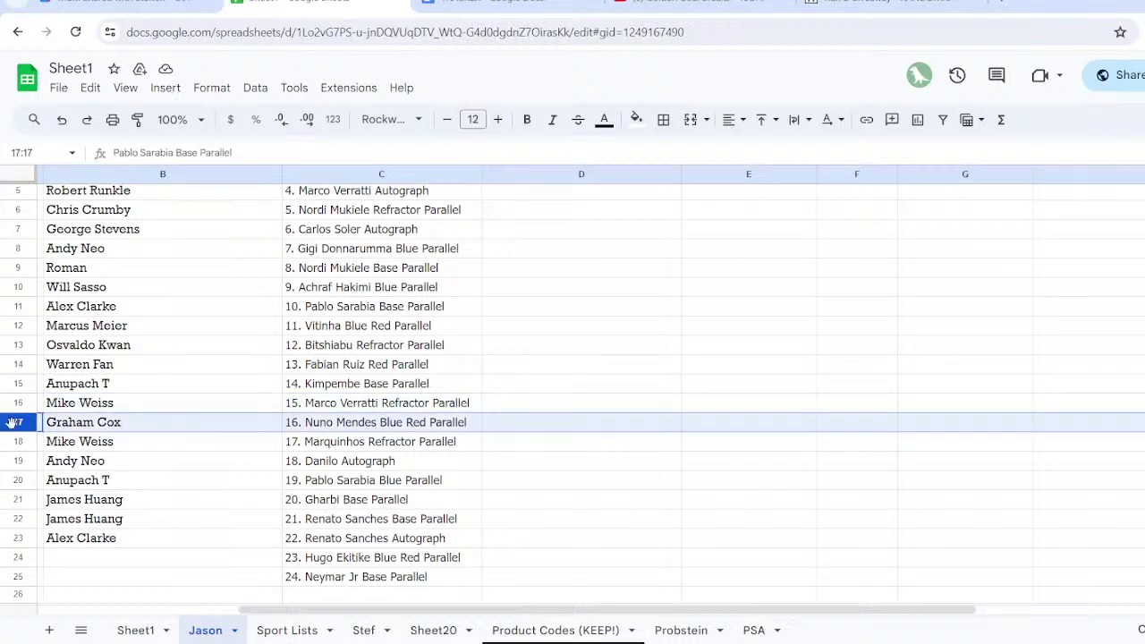
click(13, 441)
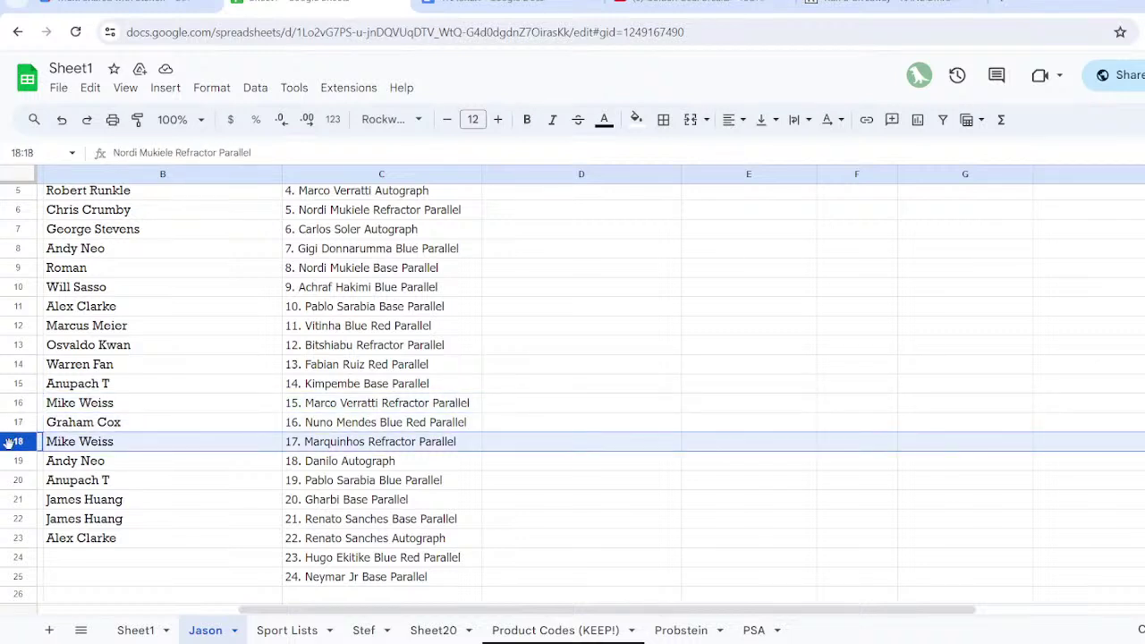
click(13, 461)
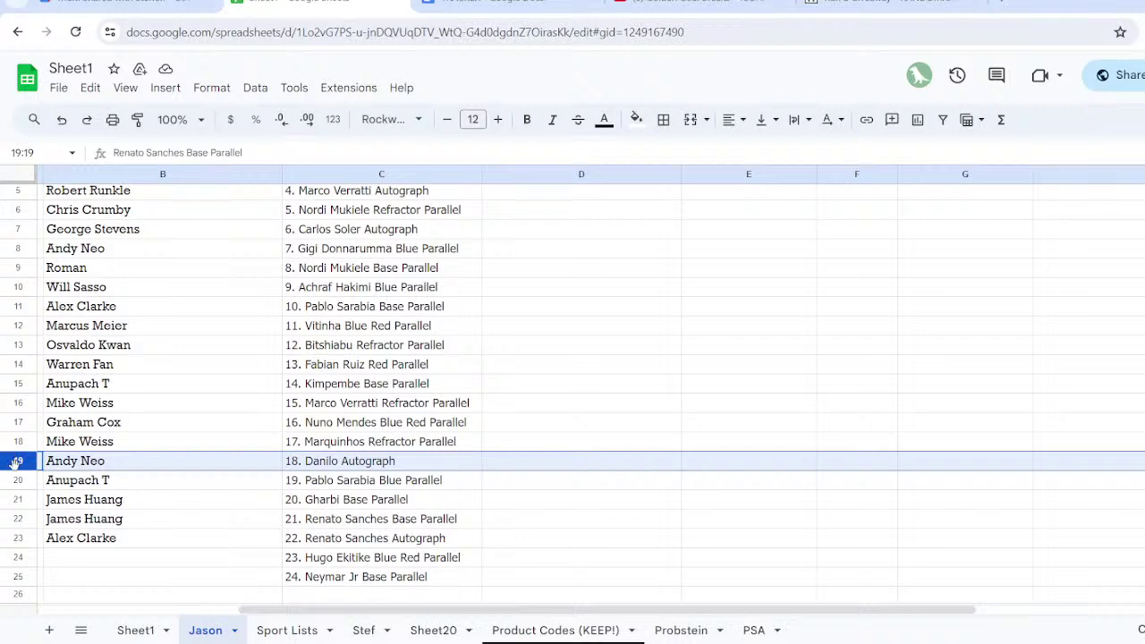
click(16, 480)
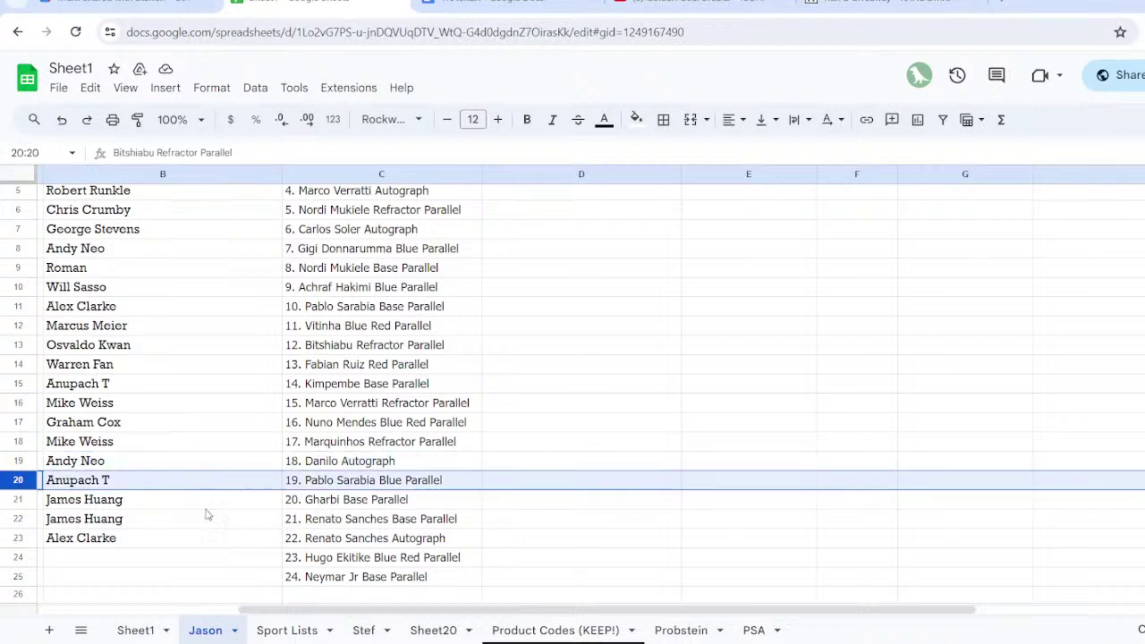
click(18, 500)
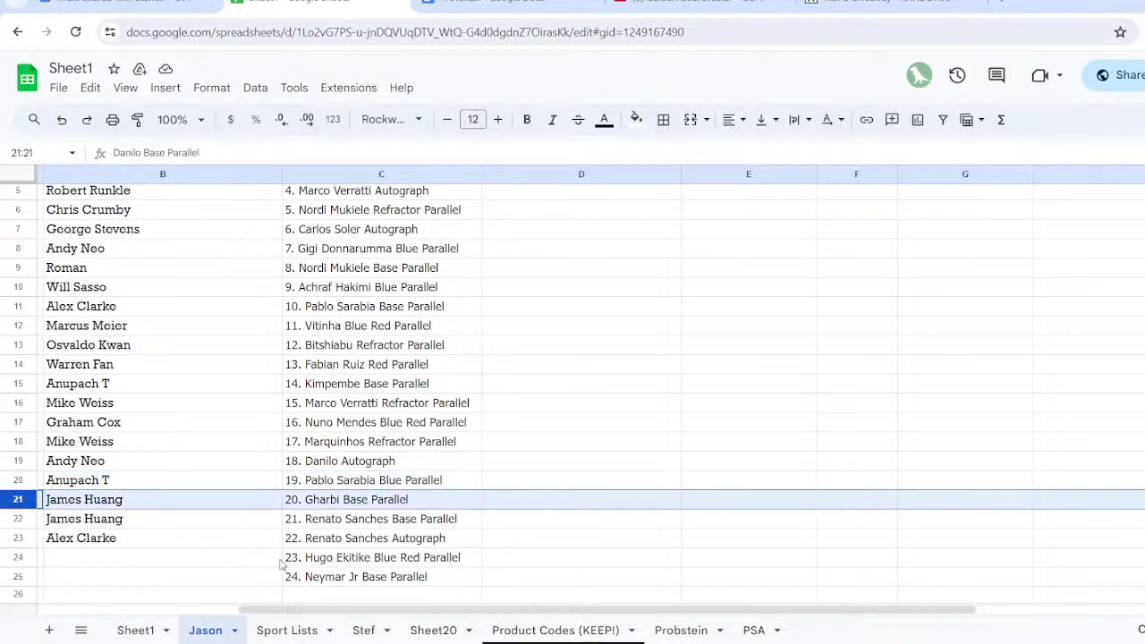
Move the entry "23. Hugo Ekitike Blue Red Parallel" from C24 to D2, beside the first participant's card
click(317, 558)
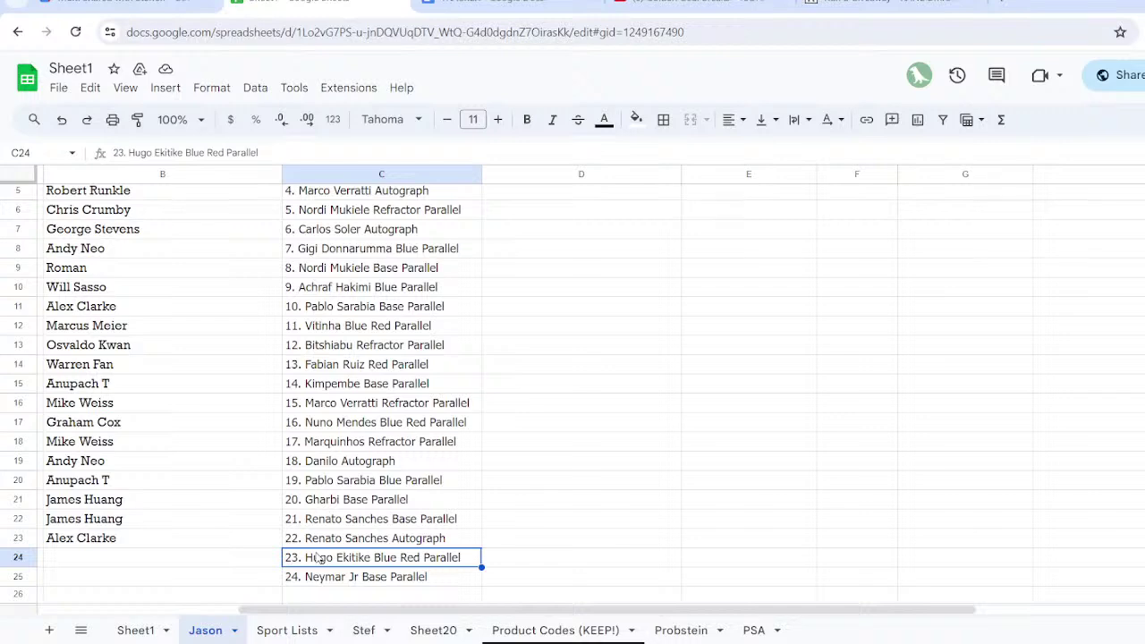
scroll(601, 385, down, 2)
scroll(601, 367, up, 3)
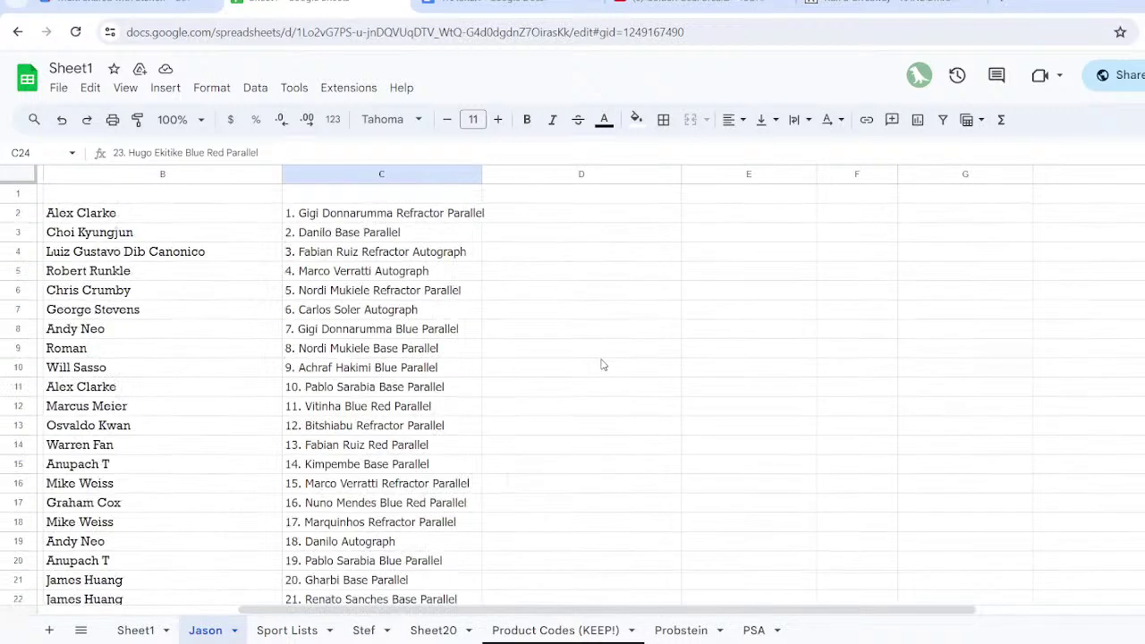
click(565, 213)
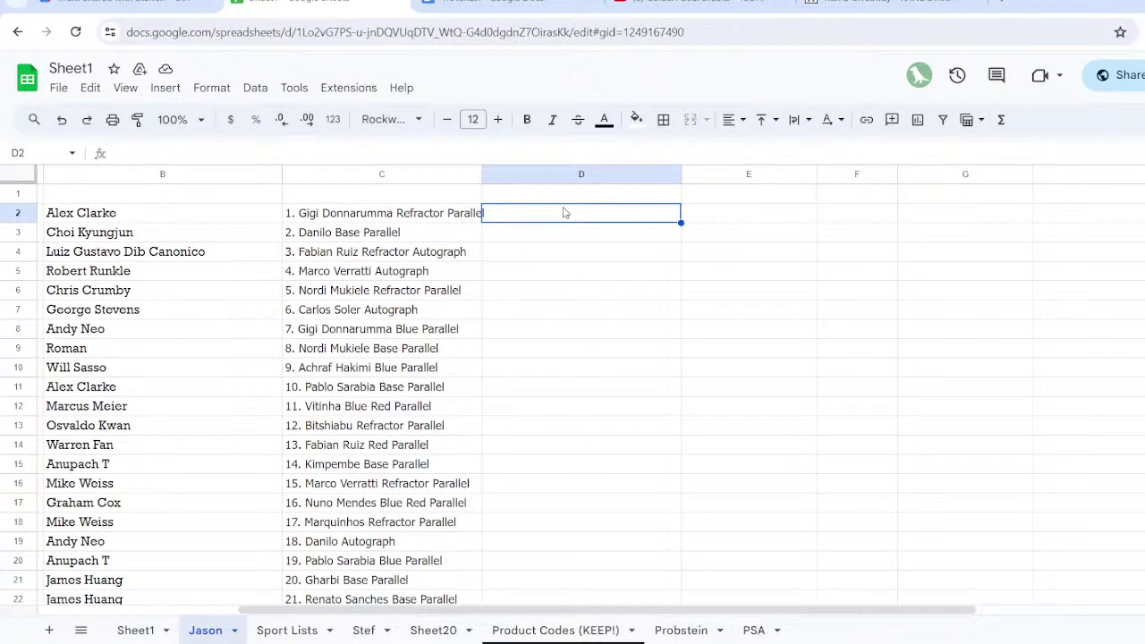
text(23. Hugo Ekitike Blue Red Parallel)
Move the entry "24. Neymar Jr Base Parallel" from C25 to D3, beside the second participant's card
scroll(567, 345, down, 4)
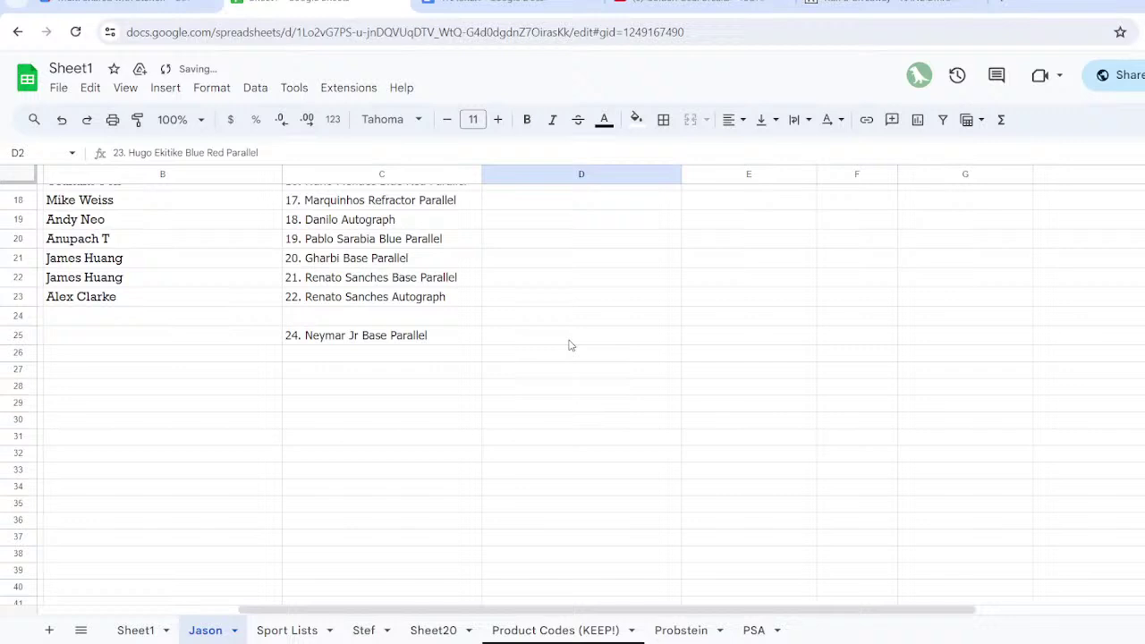
click(399, 347)
scroll(680, 288, up, 6)
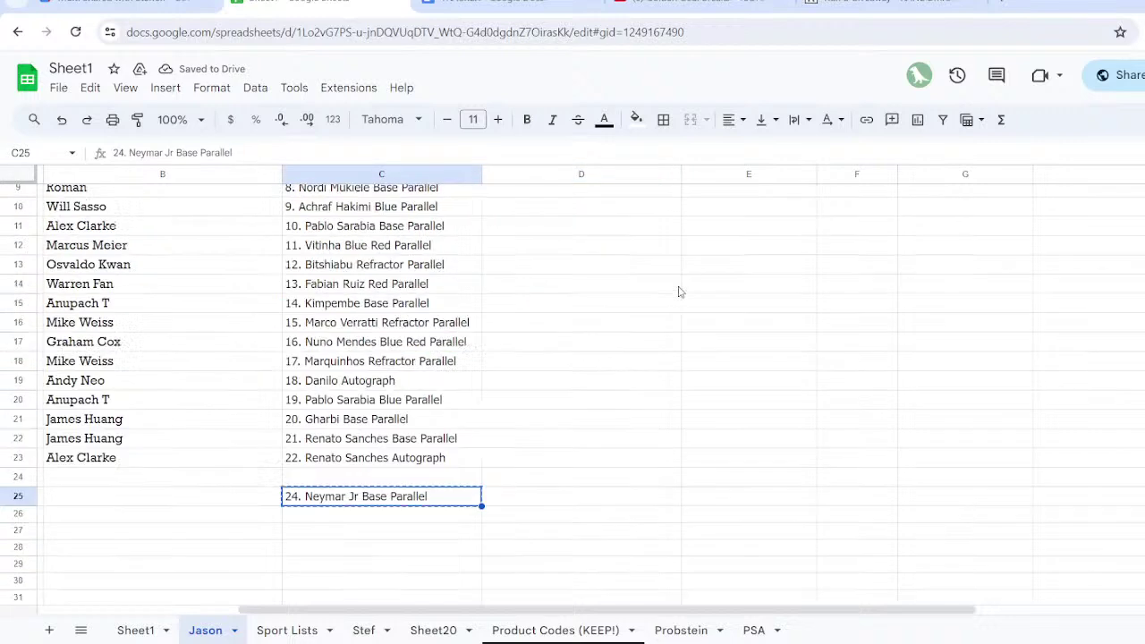
click(589, 232)
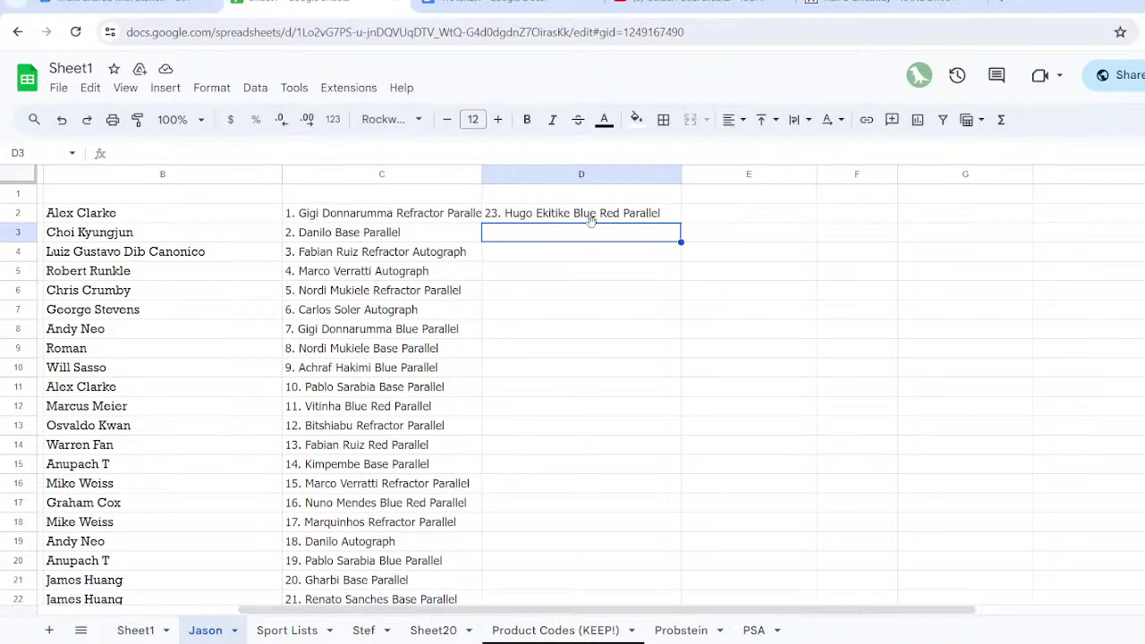
text(24. Neymar Jr Base Parallel)
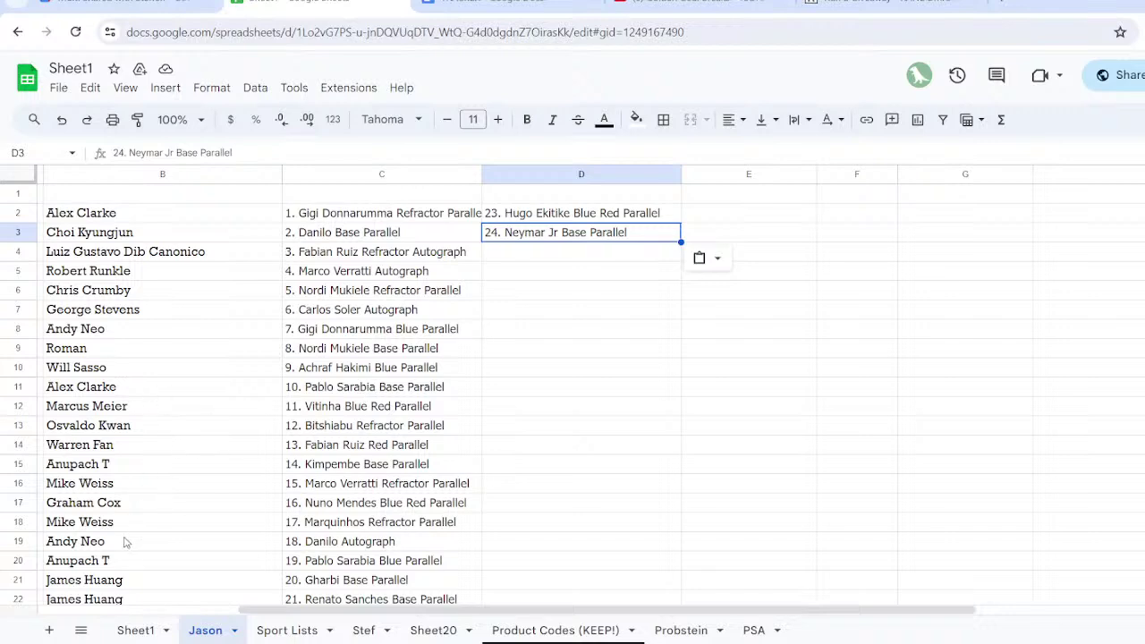
Review the complete list of participants against their assigned cards in rows 2 to 23, including the extra cards in column D
scroll(169, 538, down, 2)
scroll(169, 537, up, 2)
scroll(169, 537, down, 2)
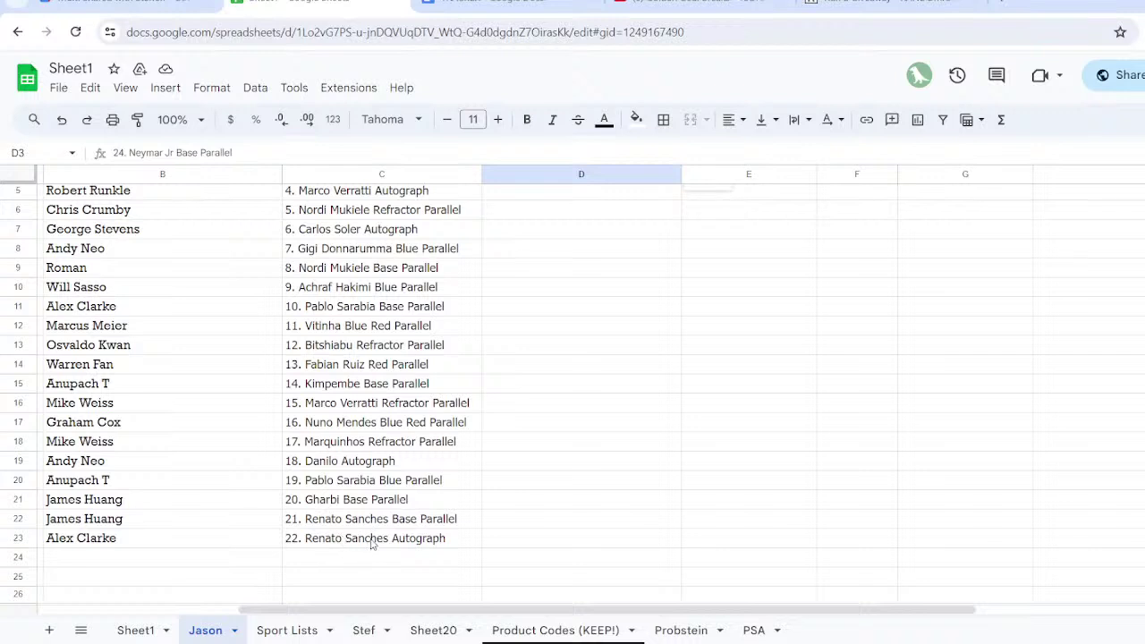
scroll(397, 524, up, 2)
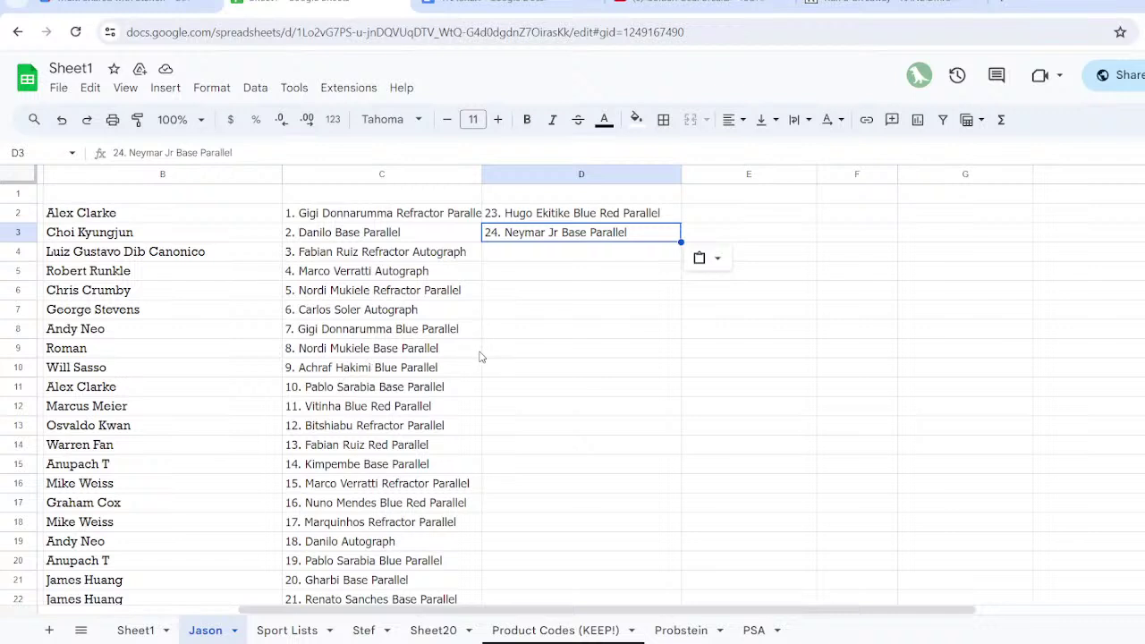
scroll(480, 357, down, 2)
scroll(480, 357, up, 2)
scroll(479, 357, down, 2)
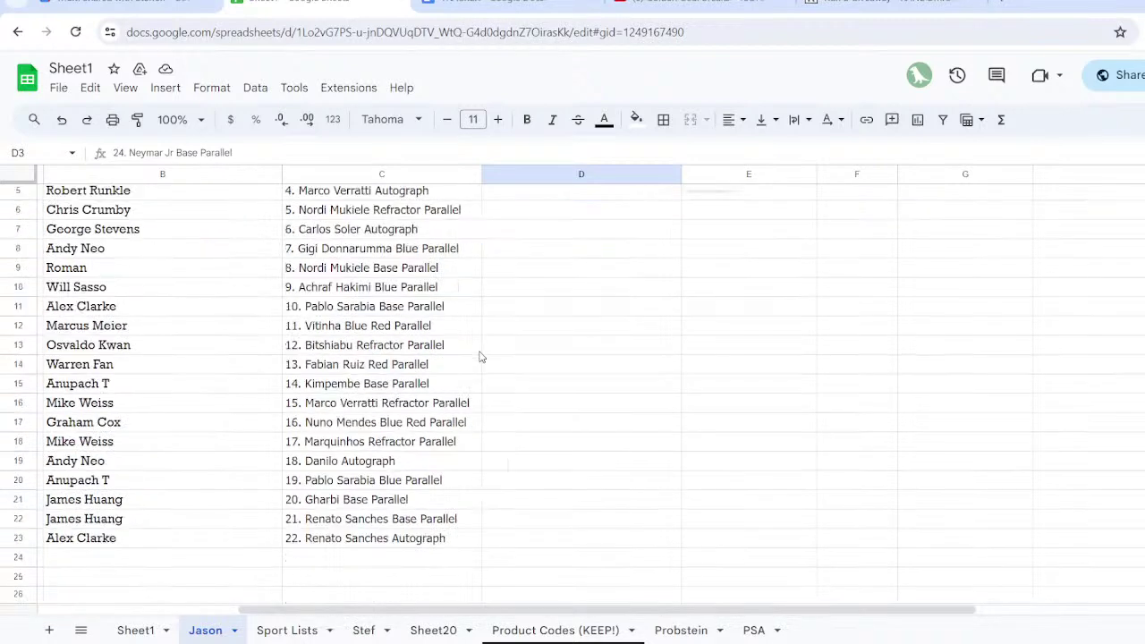
scroll(479, 357, up, 2)
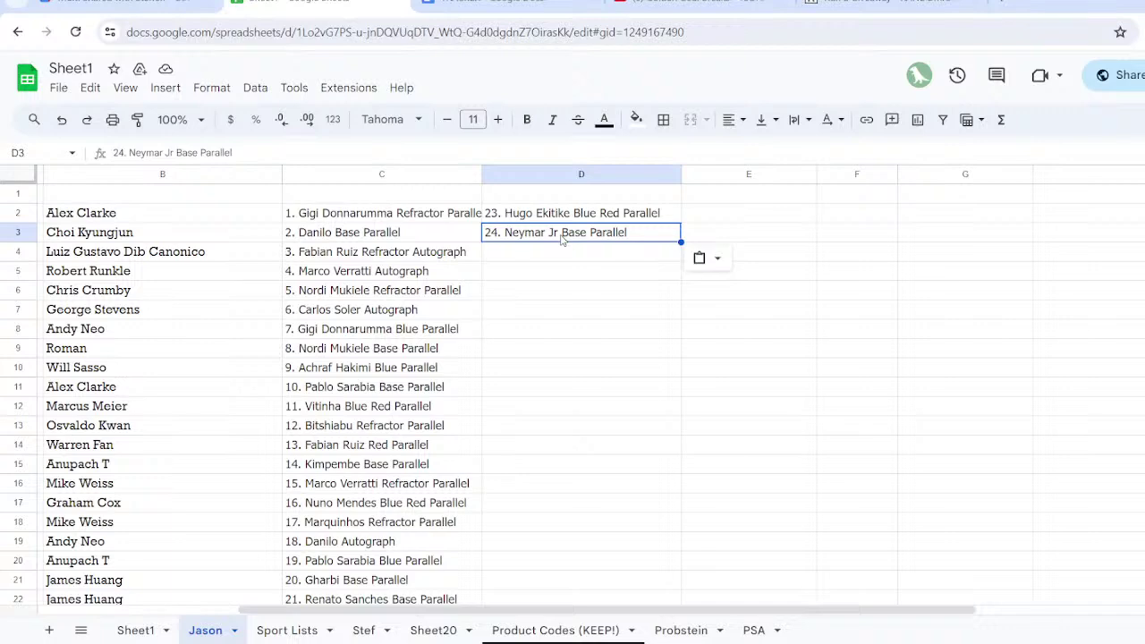
scroll(522, 383, down, 1)
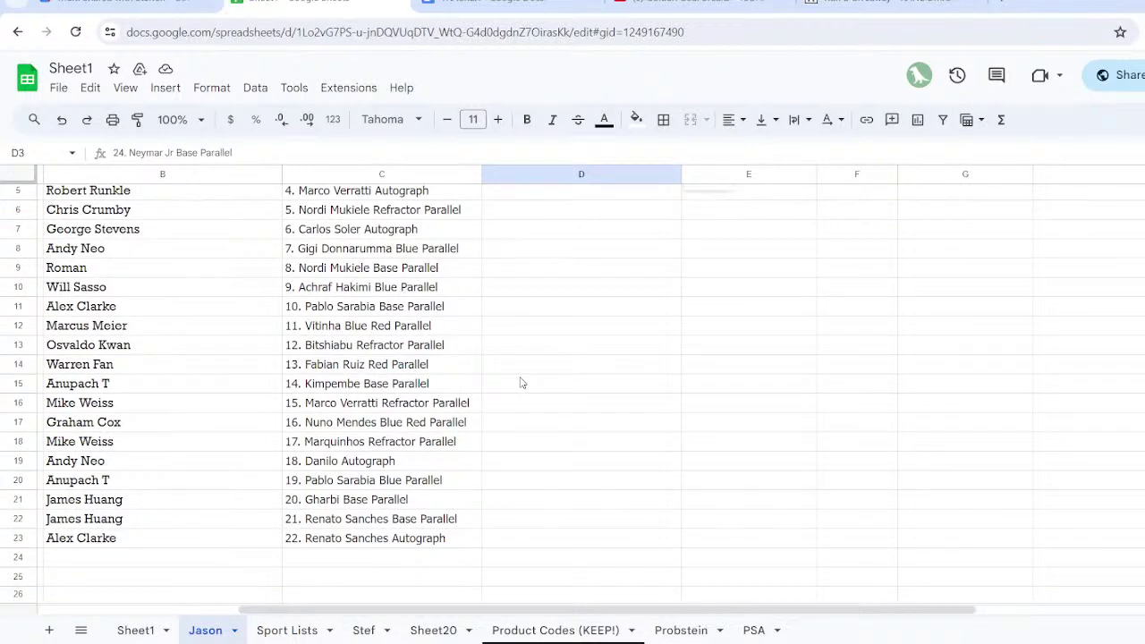
scroll(521, 383, up, 1)
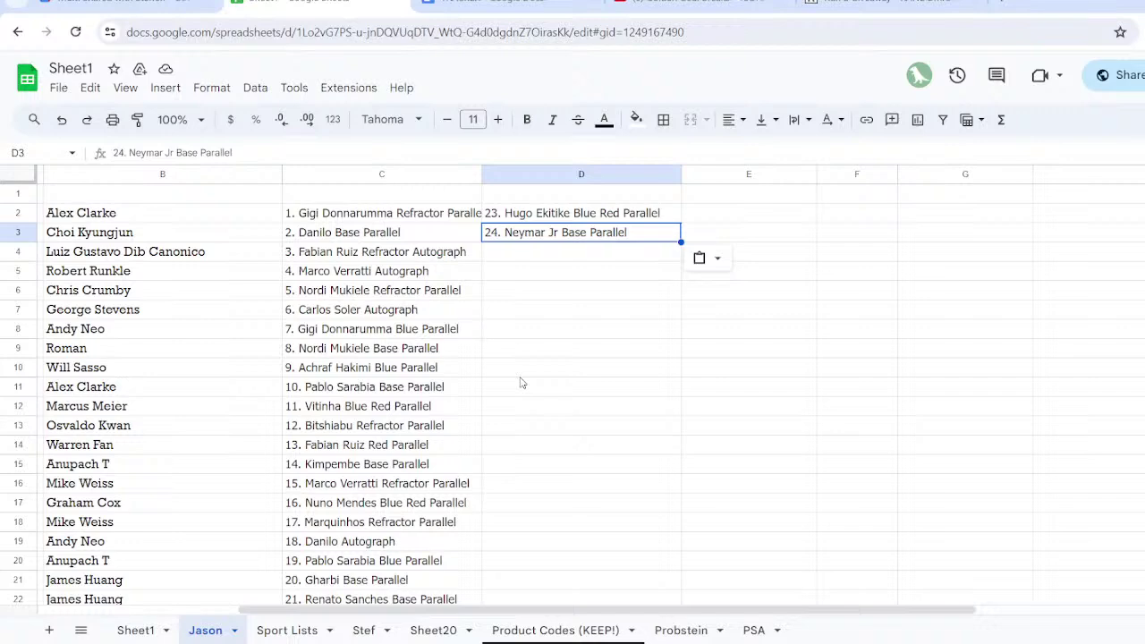
scroll(518, 385, down, 1)
scroll(516, 388, up, 1)
scroll(515, 388, down, 1)
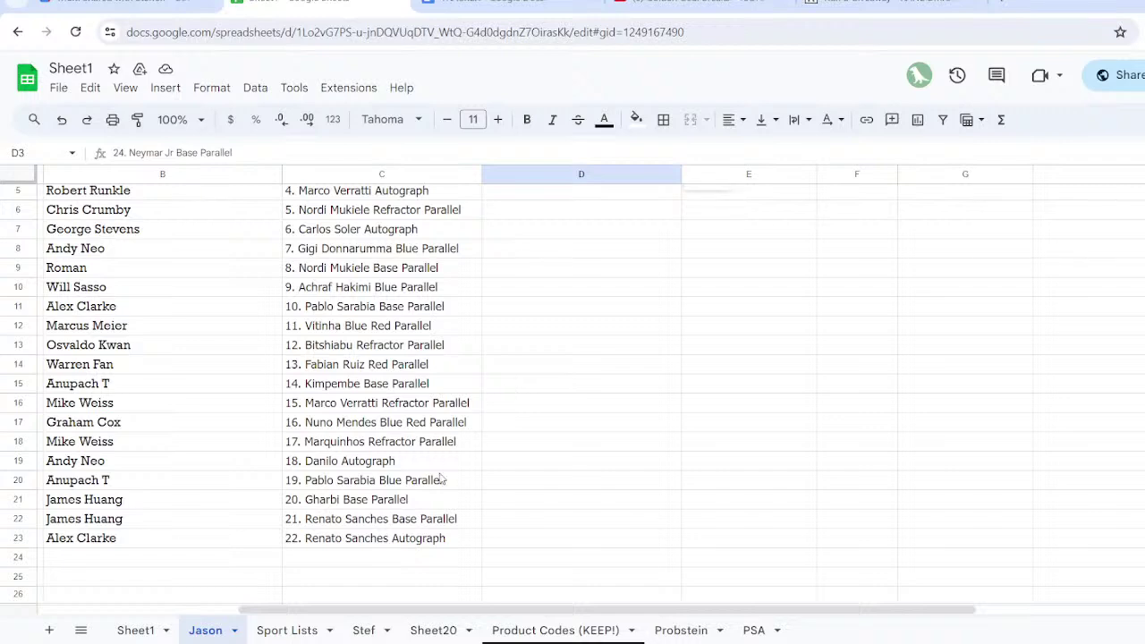
scroll(493, 489, up, 1)
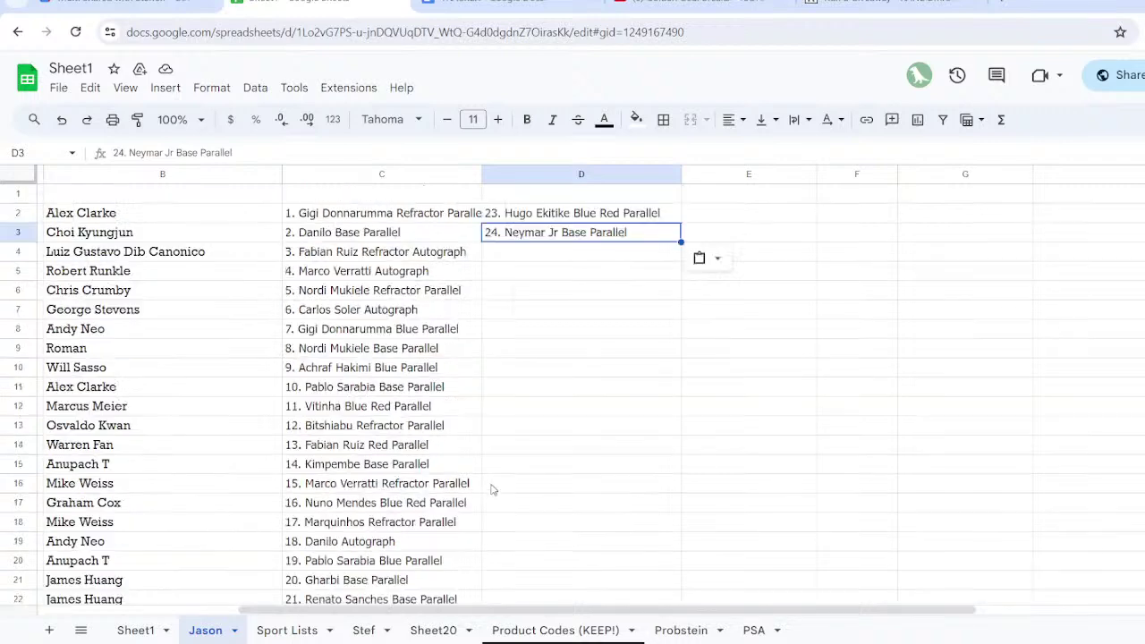